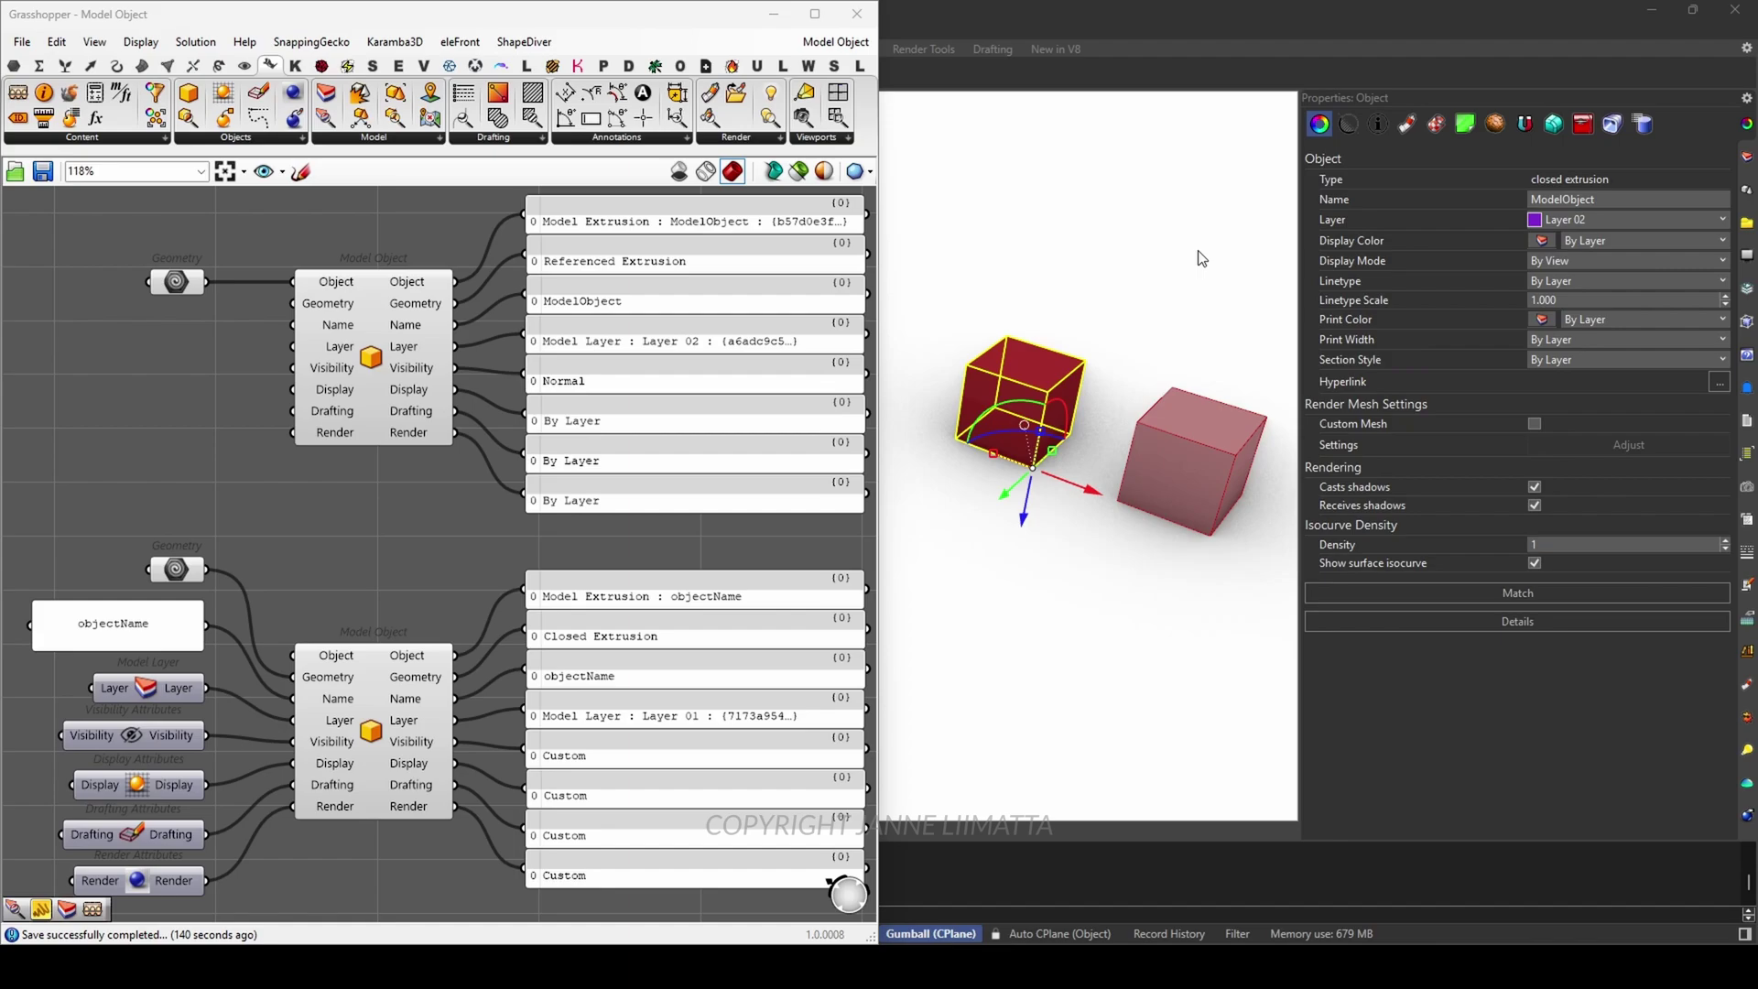
Examine the upper Model Object component with its referenced geometry and output panels, and check the source box's name in its object properties.
left_click(1199, 260)
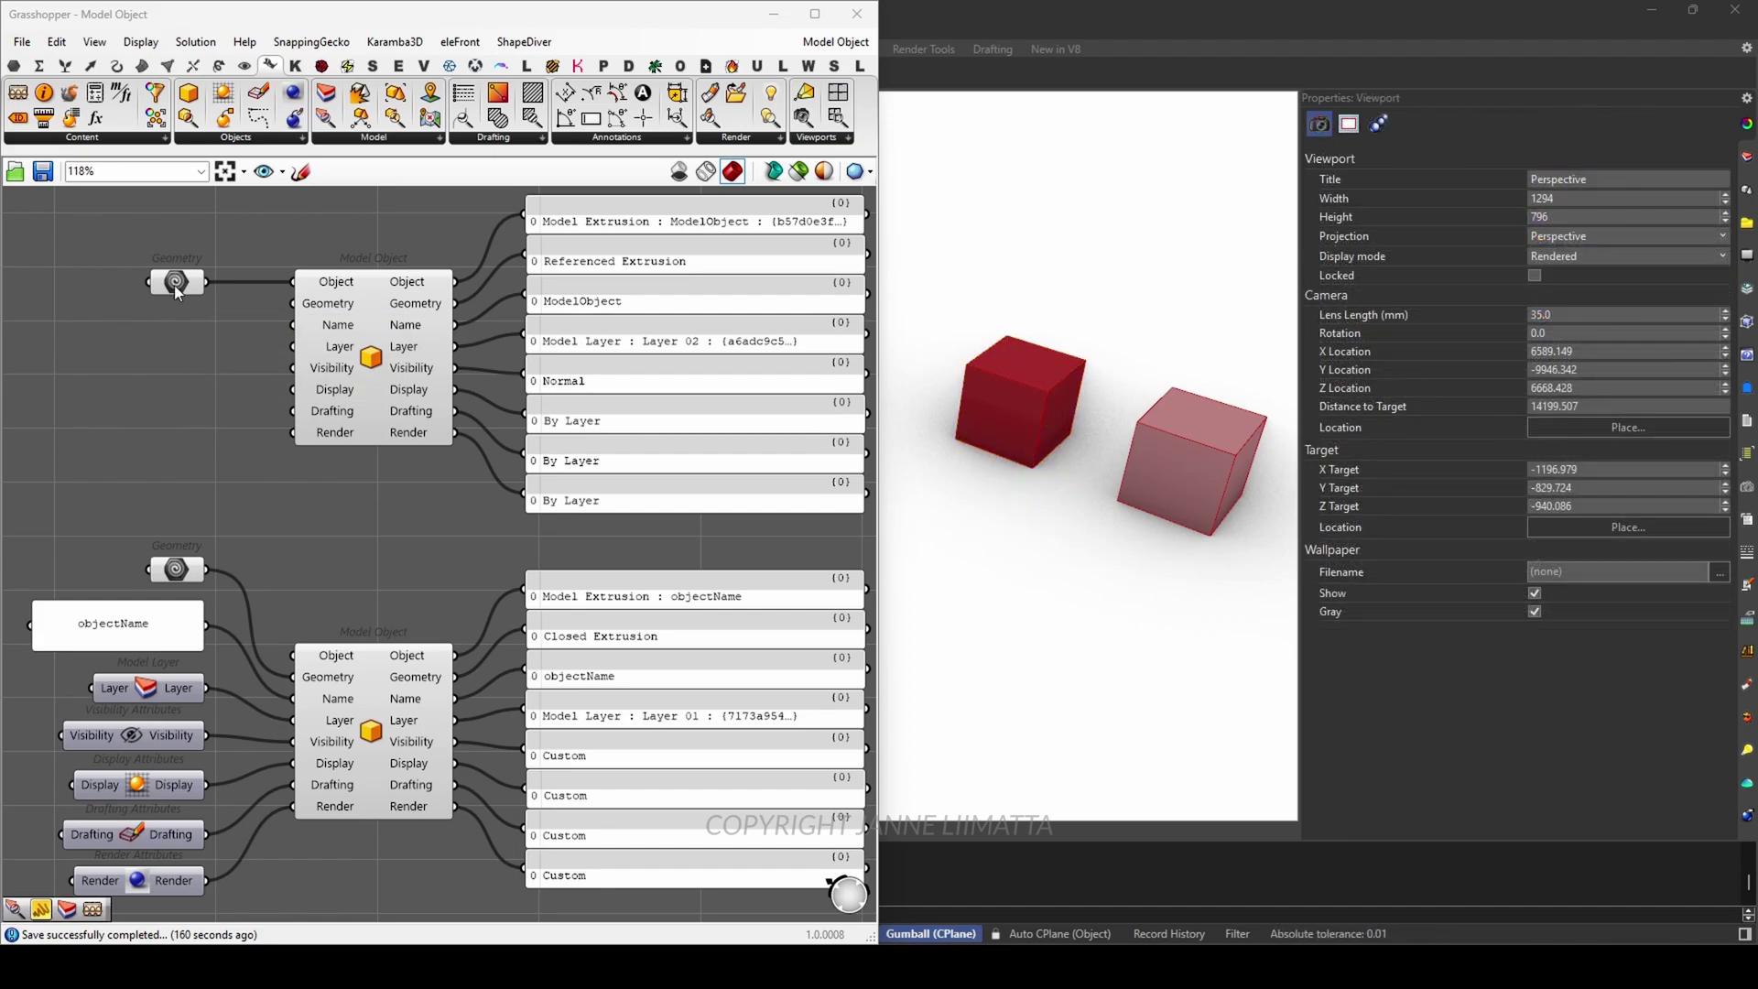
left_click(173, 283)
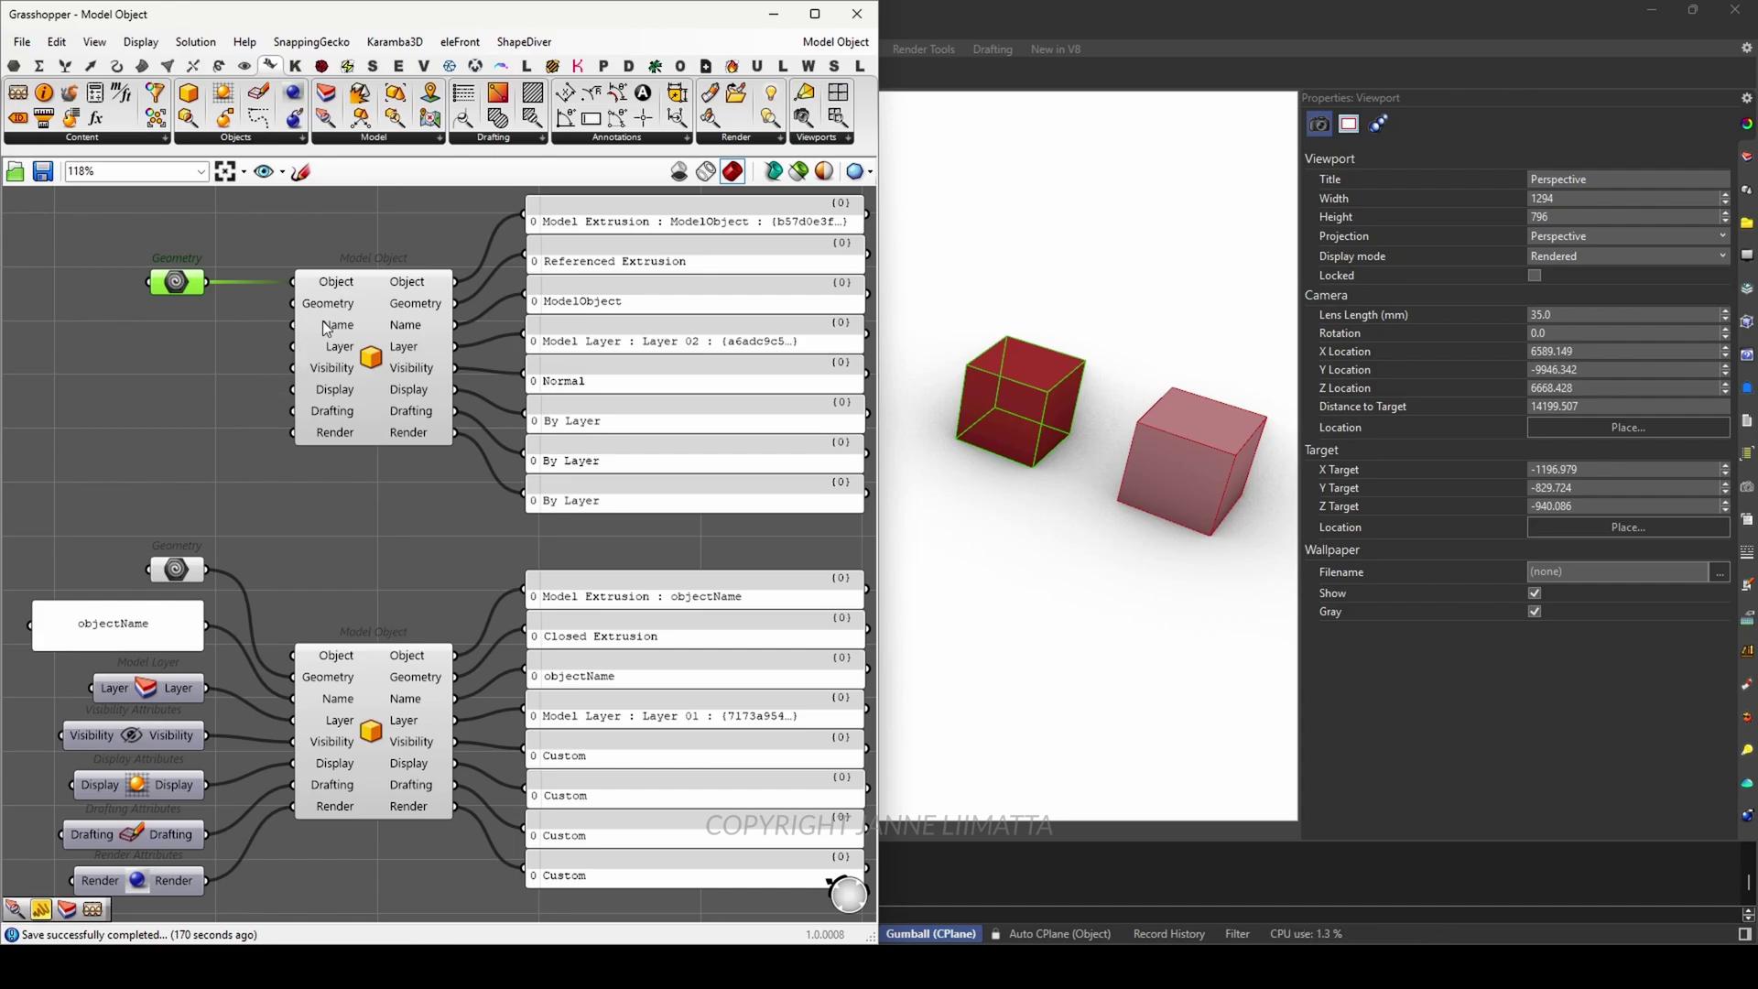
mouse_move(352, 298)
left_click_drag(623, 529, 558, 197)
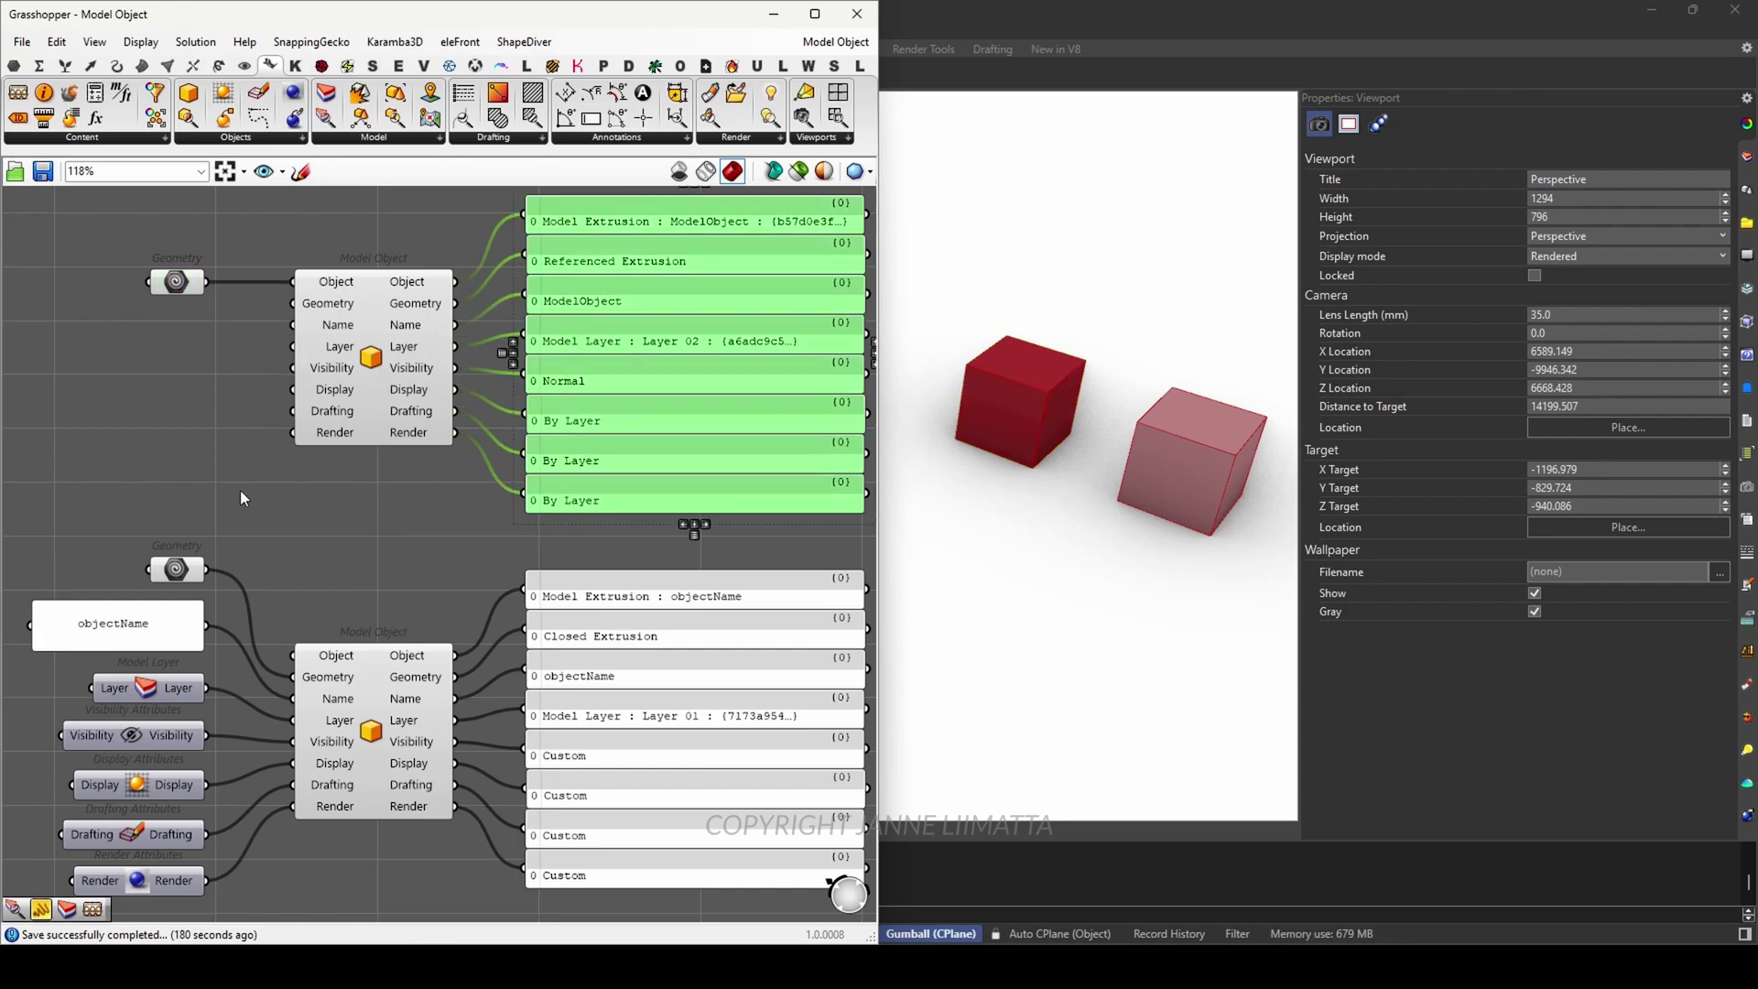
left_click(286, 508)
left_click(379, 357)
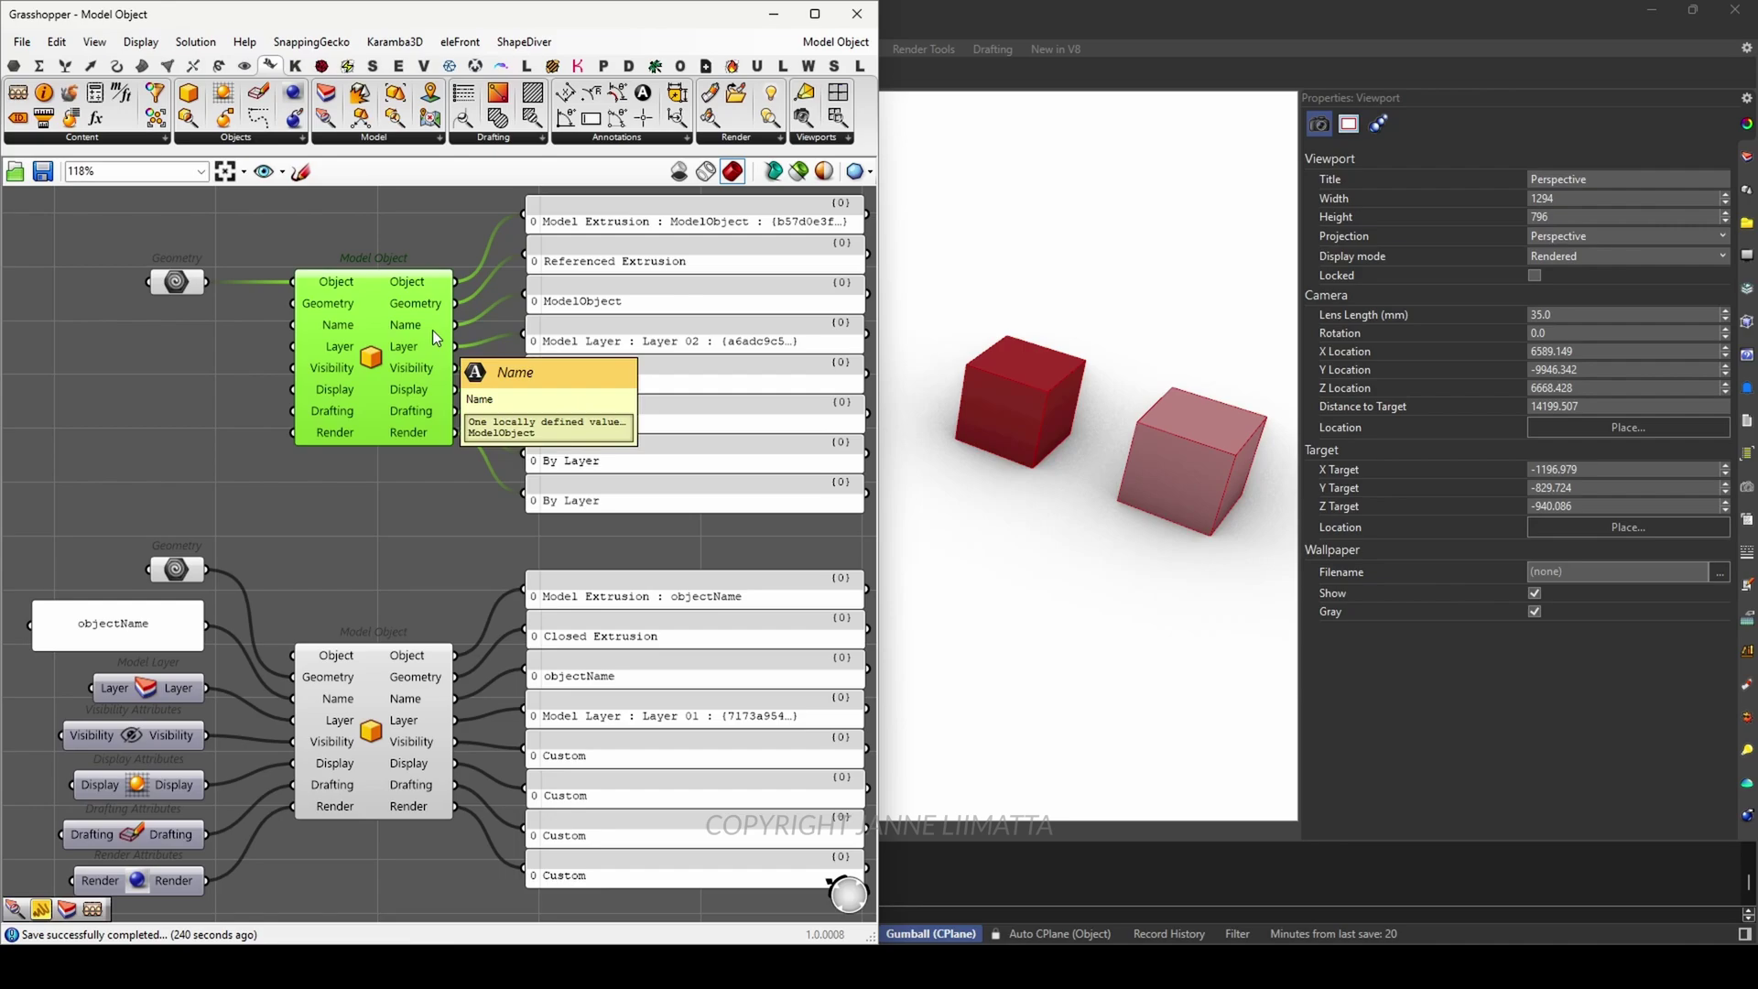
left_click(1026, 403)
double_click(1622, 200)
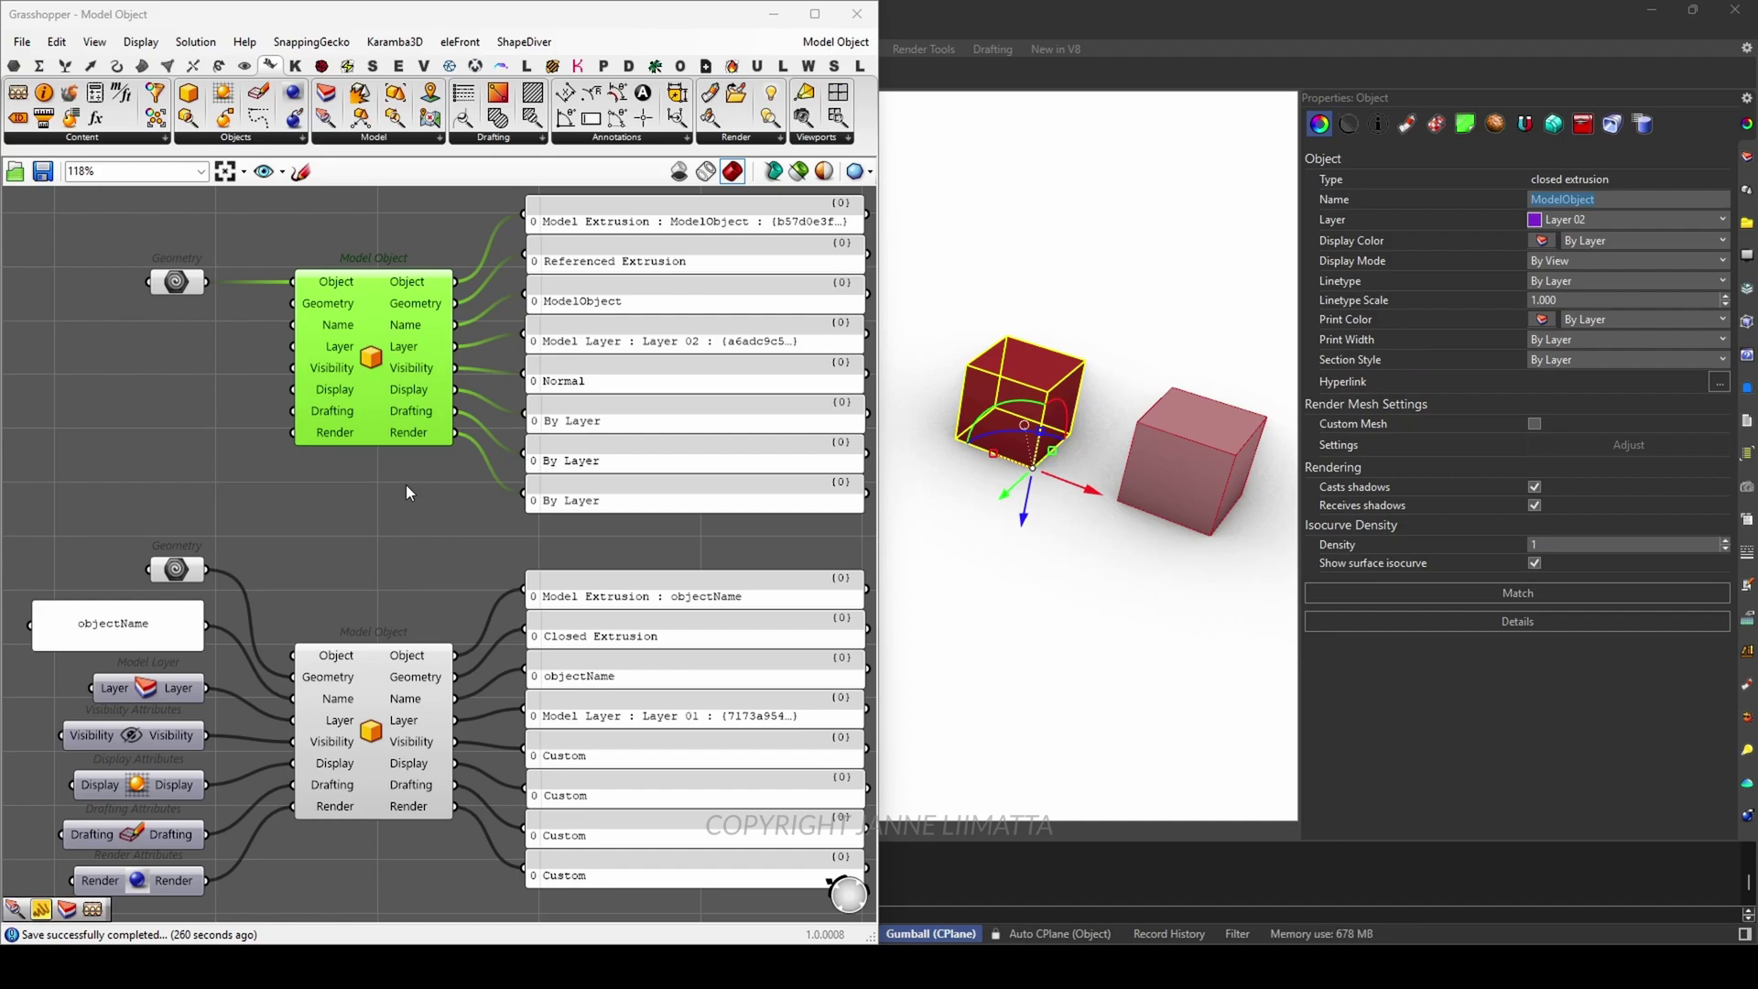
Examine the referenced geometry and the objectName text that feed the lower Model Object component's Geometry and Name inputs.
left_click(177, 570)
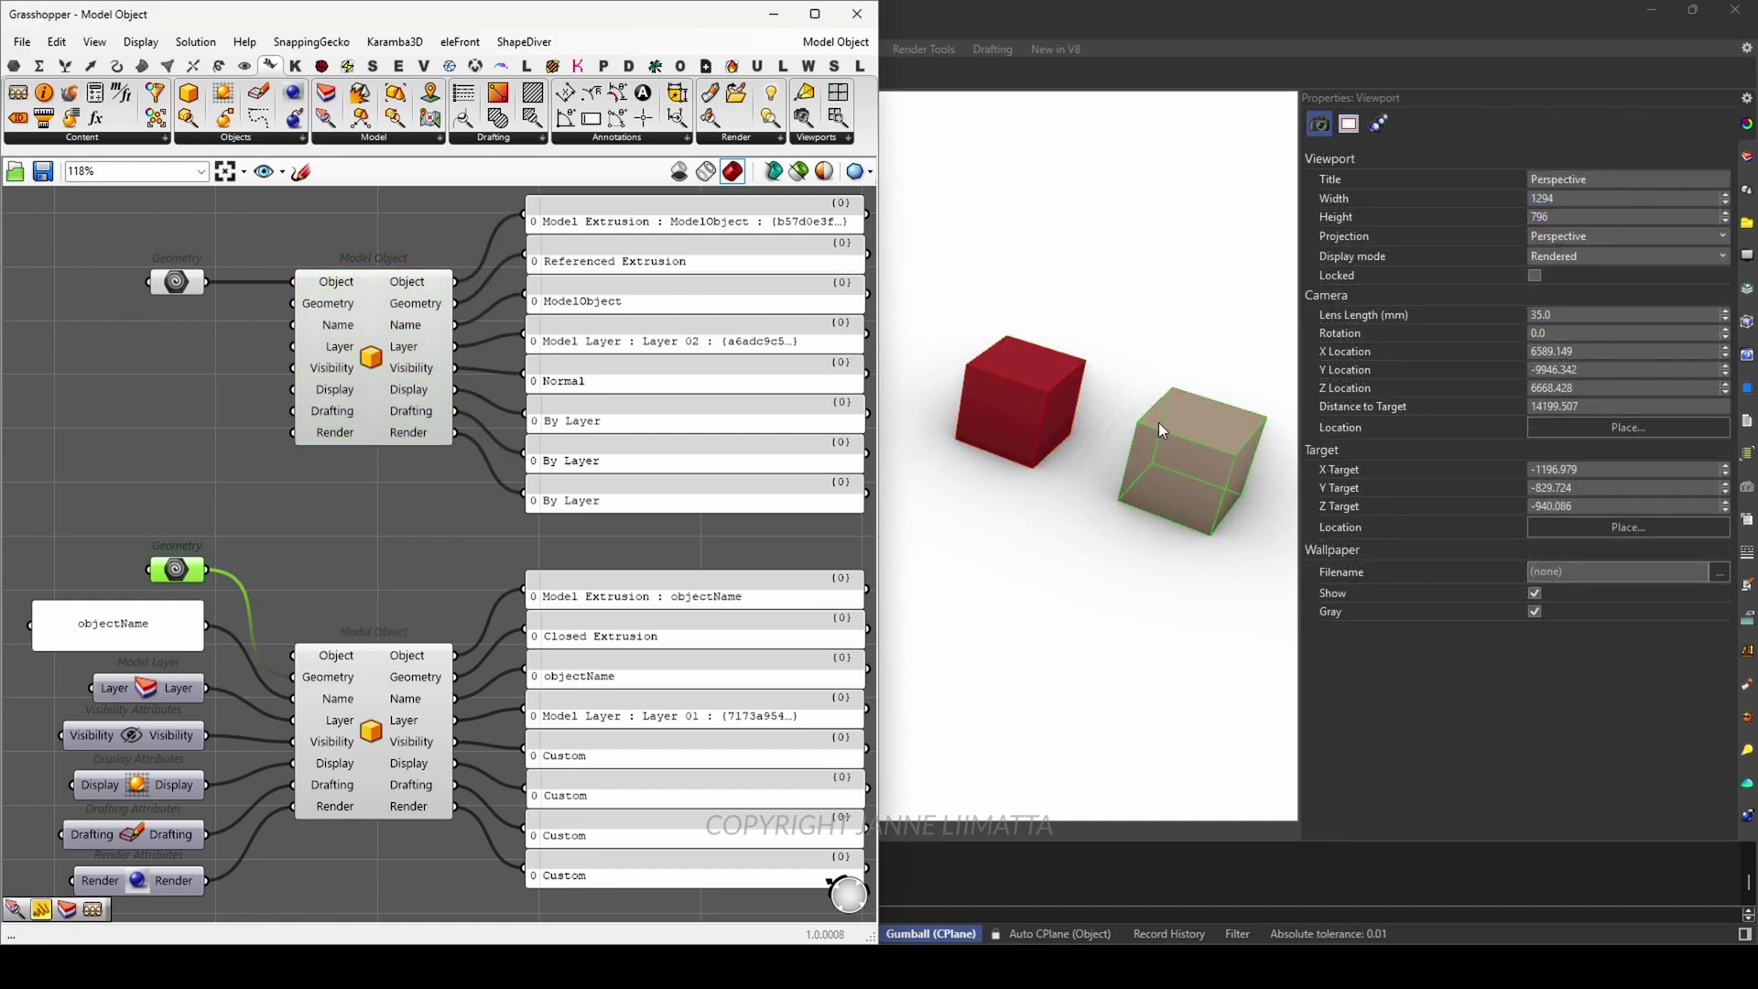
left_click(416, 497)
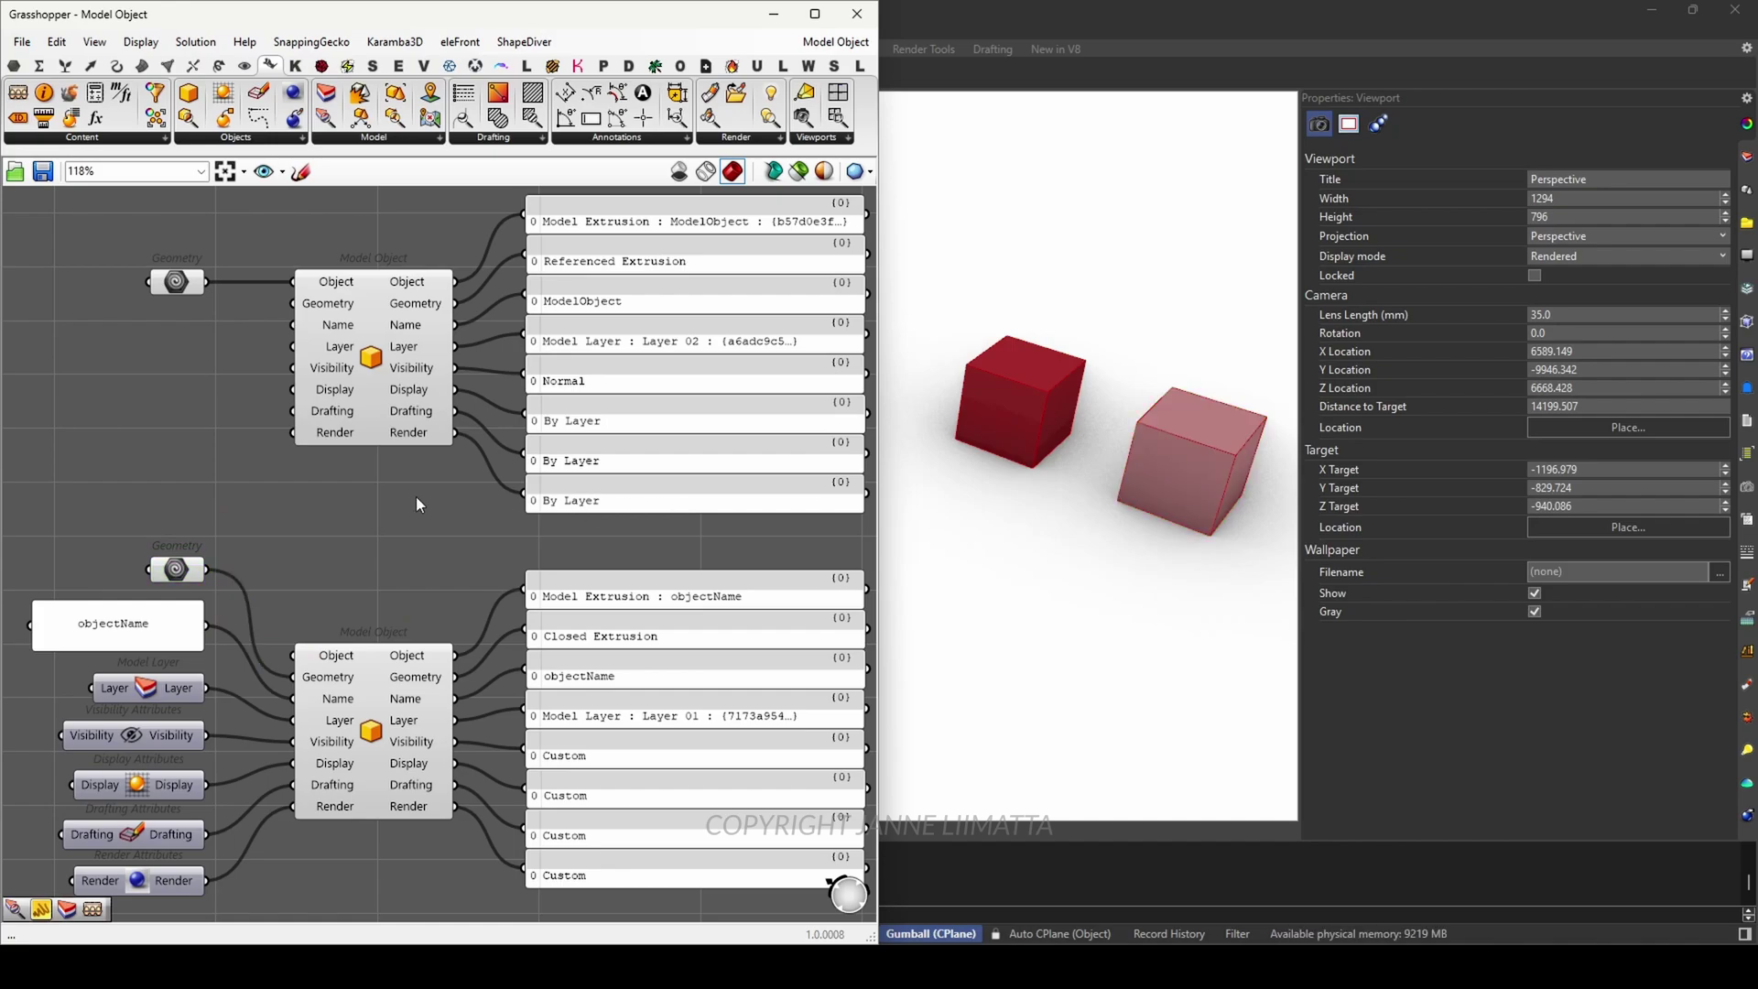
left_click(174, 570)
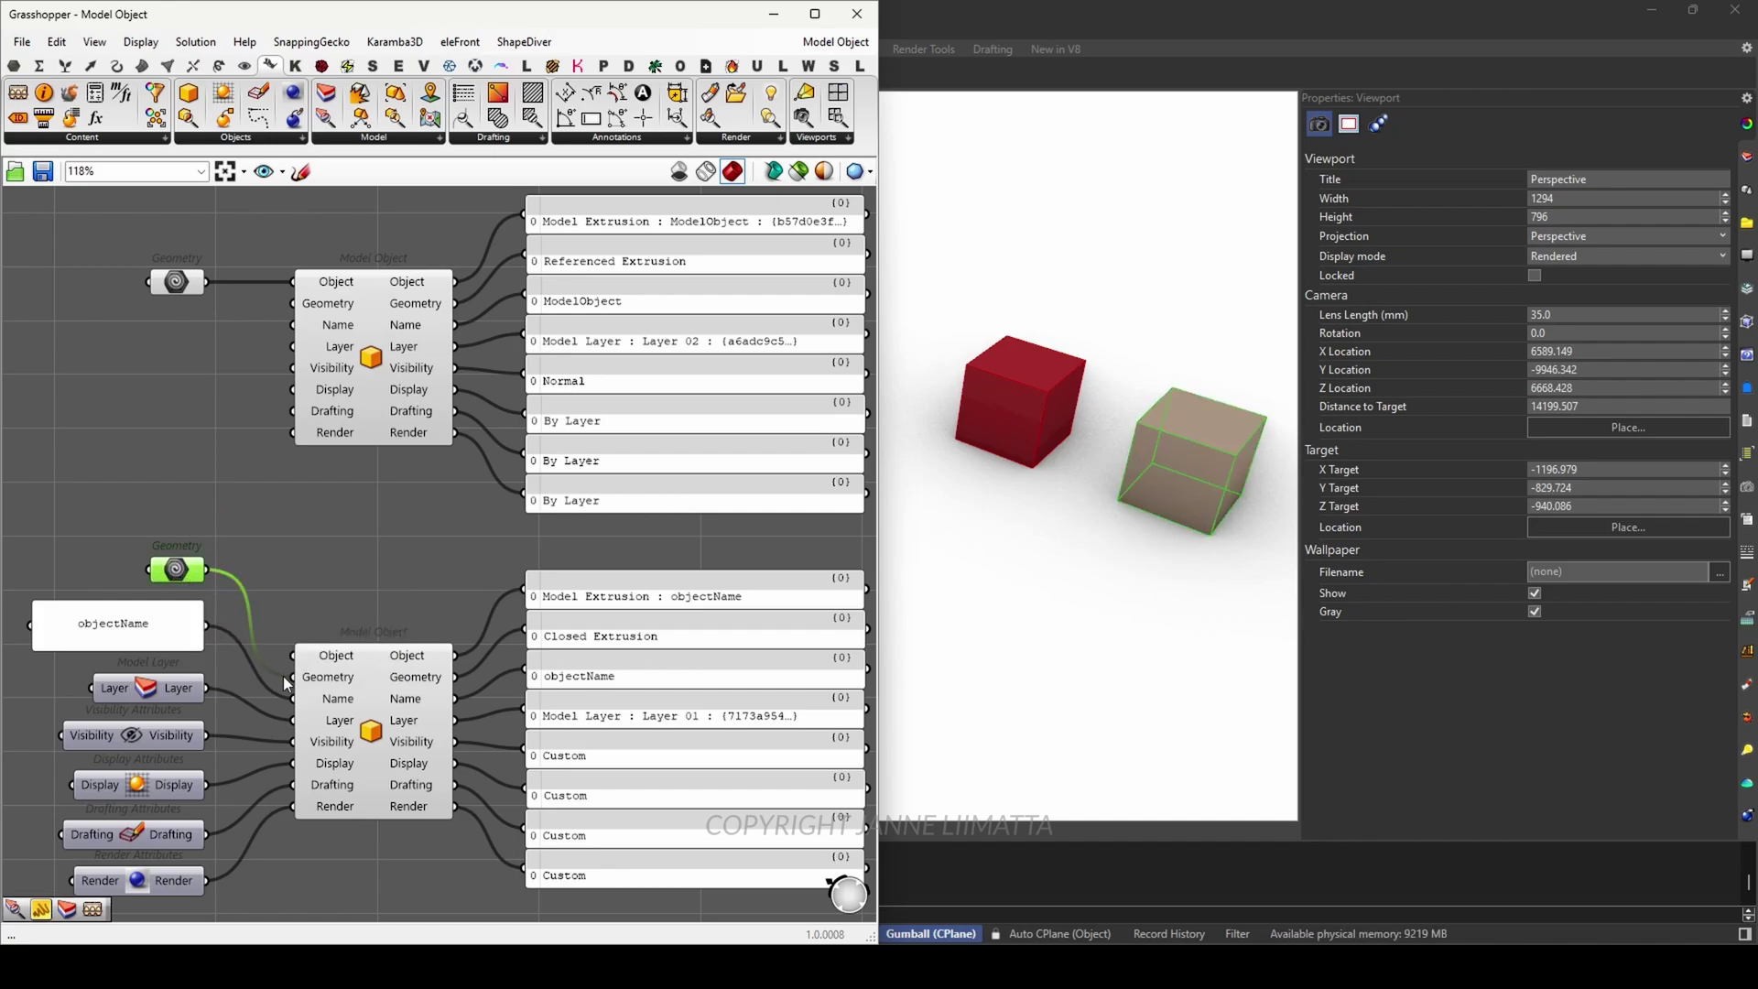
mouse_move(327, 688)
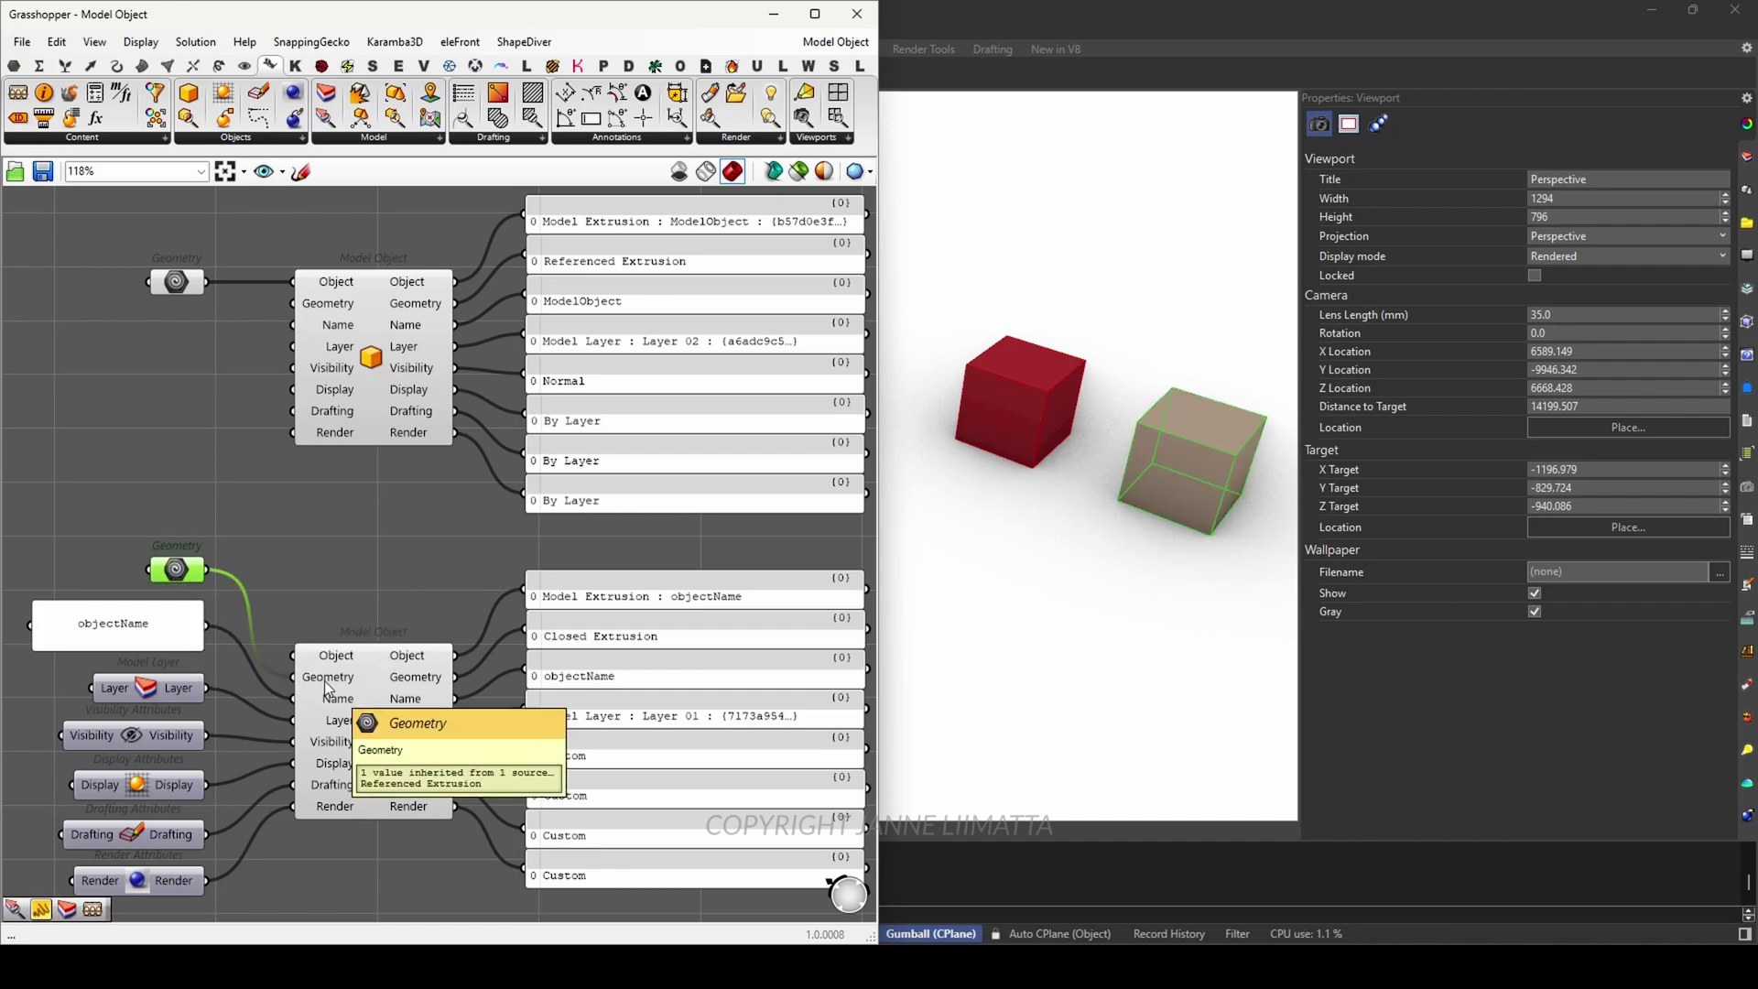
left_click(346, 553)
left_click(173, 641)
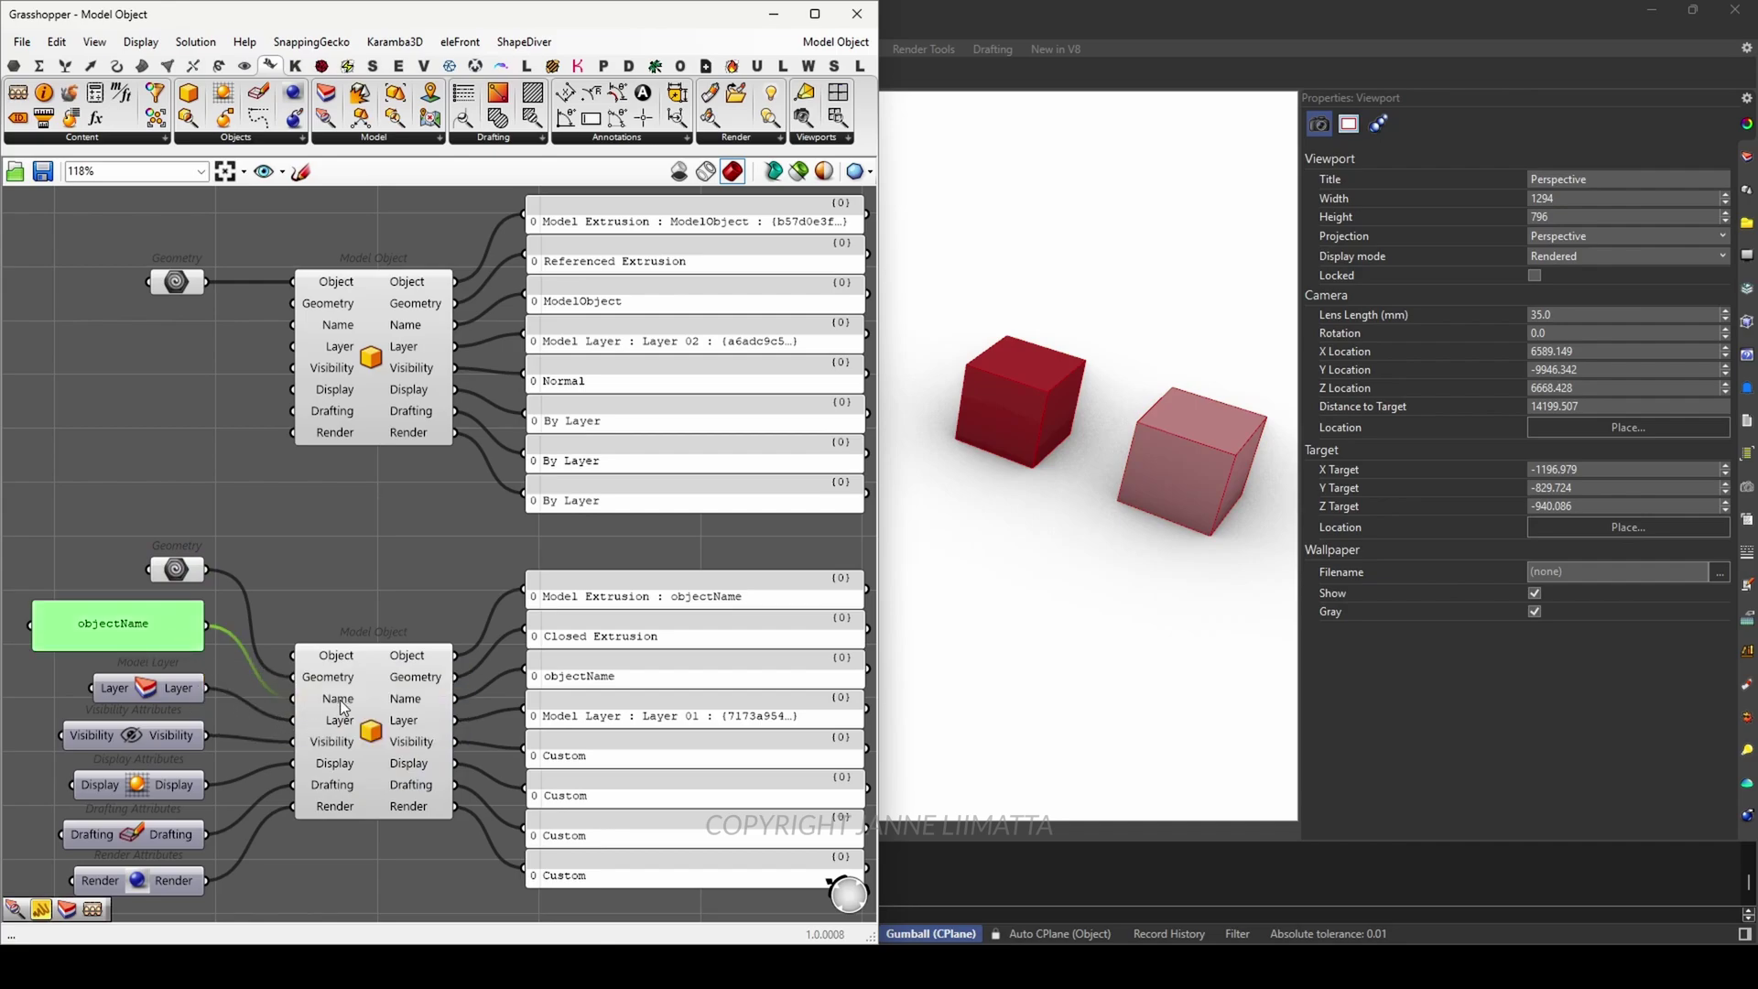
mouse_move(340, 706)
left_click(365, 563)
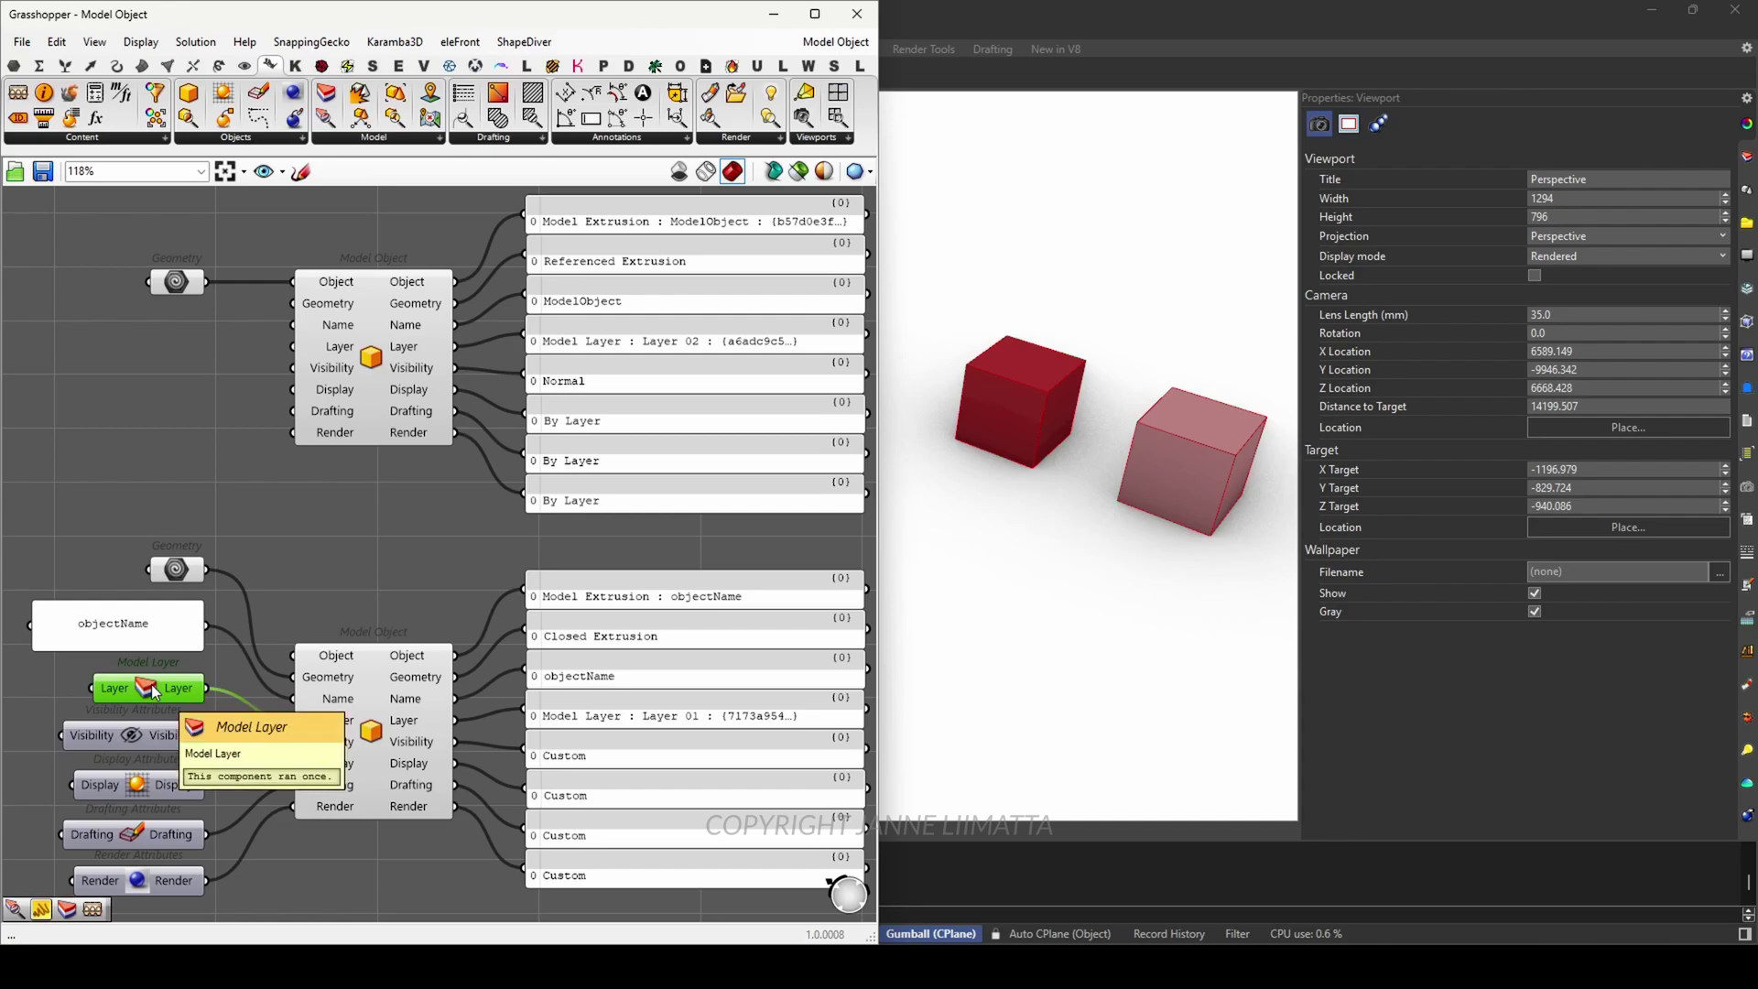
Examine the visibility, display, drafting and render attribute components and the lower Model Object component they feed.
left_click(130, 741)
left_click(134, 792)
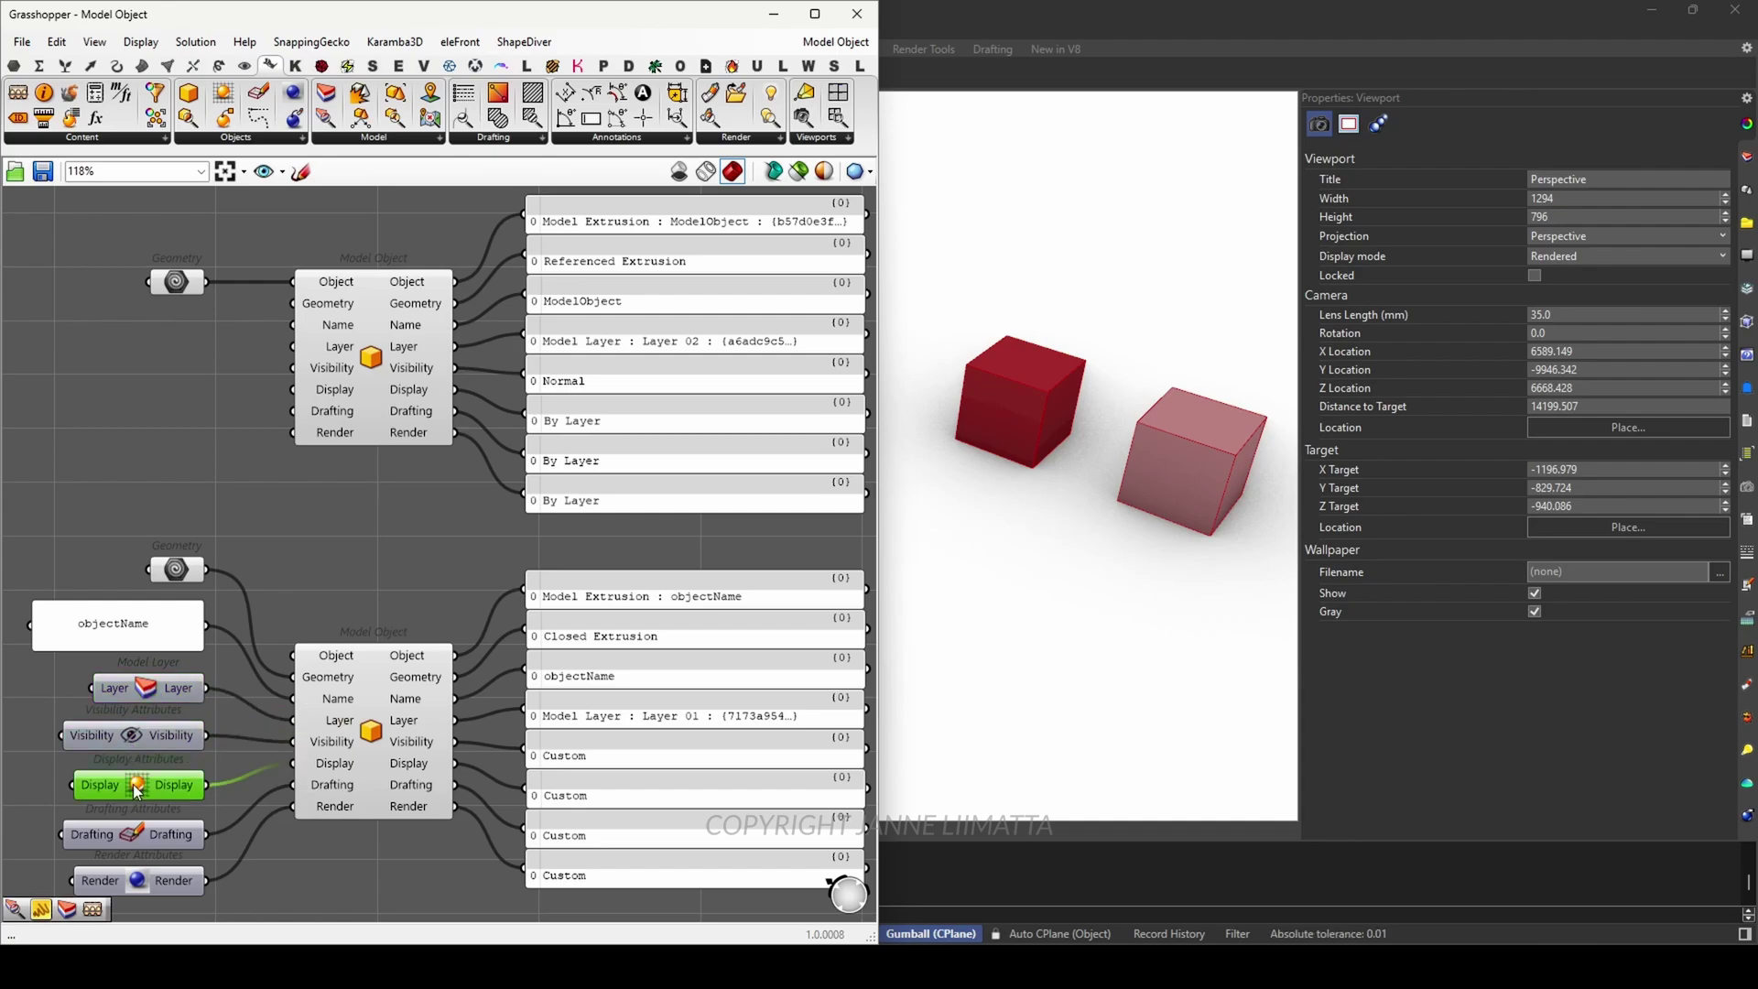
left_click(134, 835)
left_click(140, 883)
left_click(371, 731)
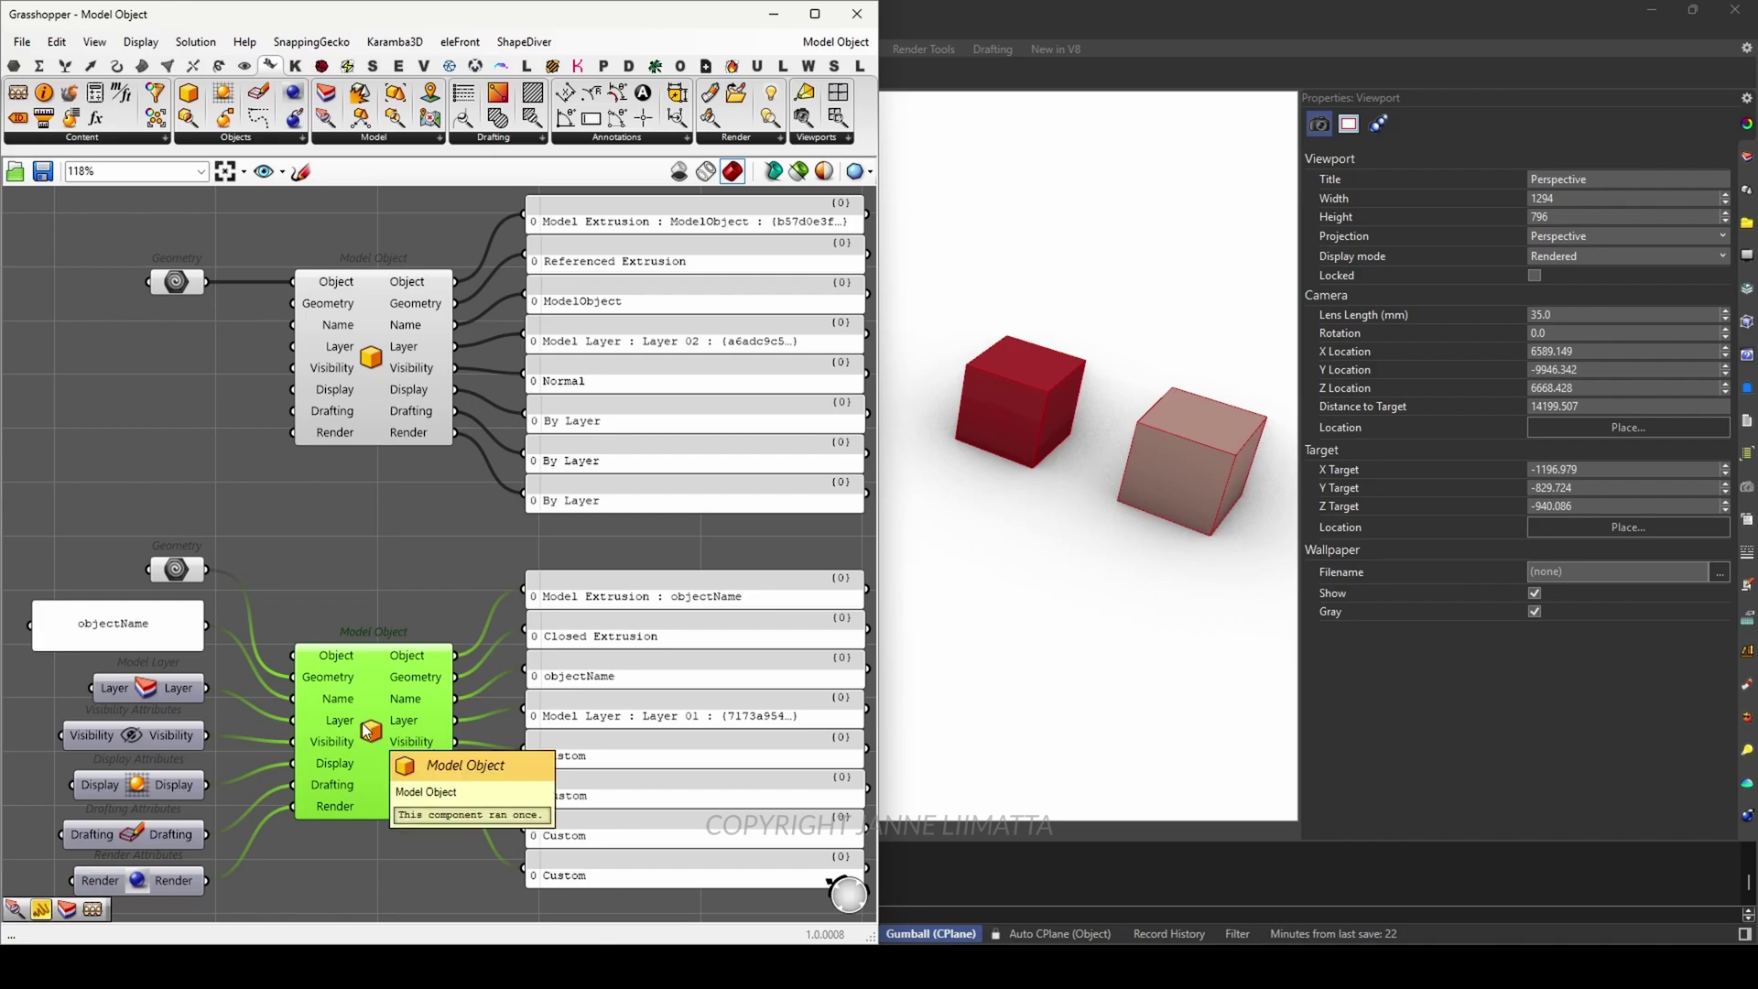
left_click_drag(225, 893, 59, 669)
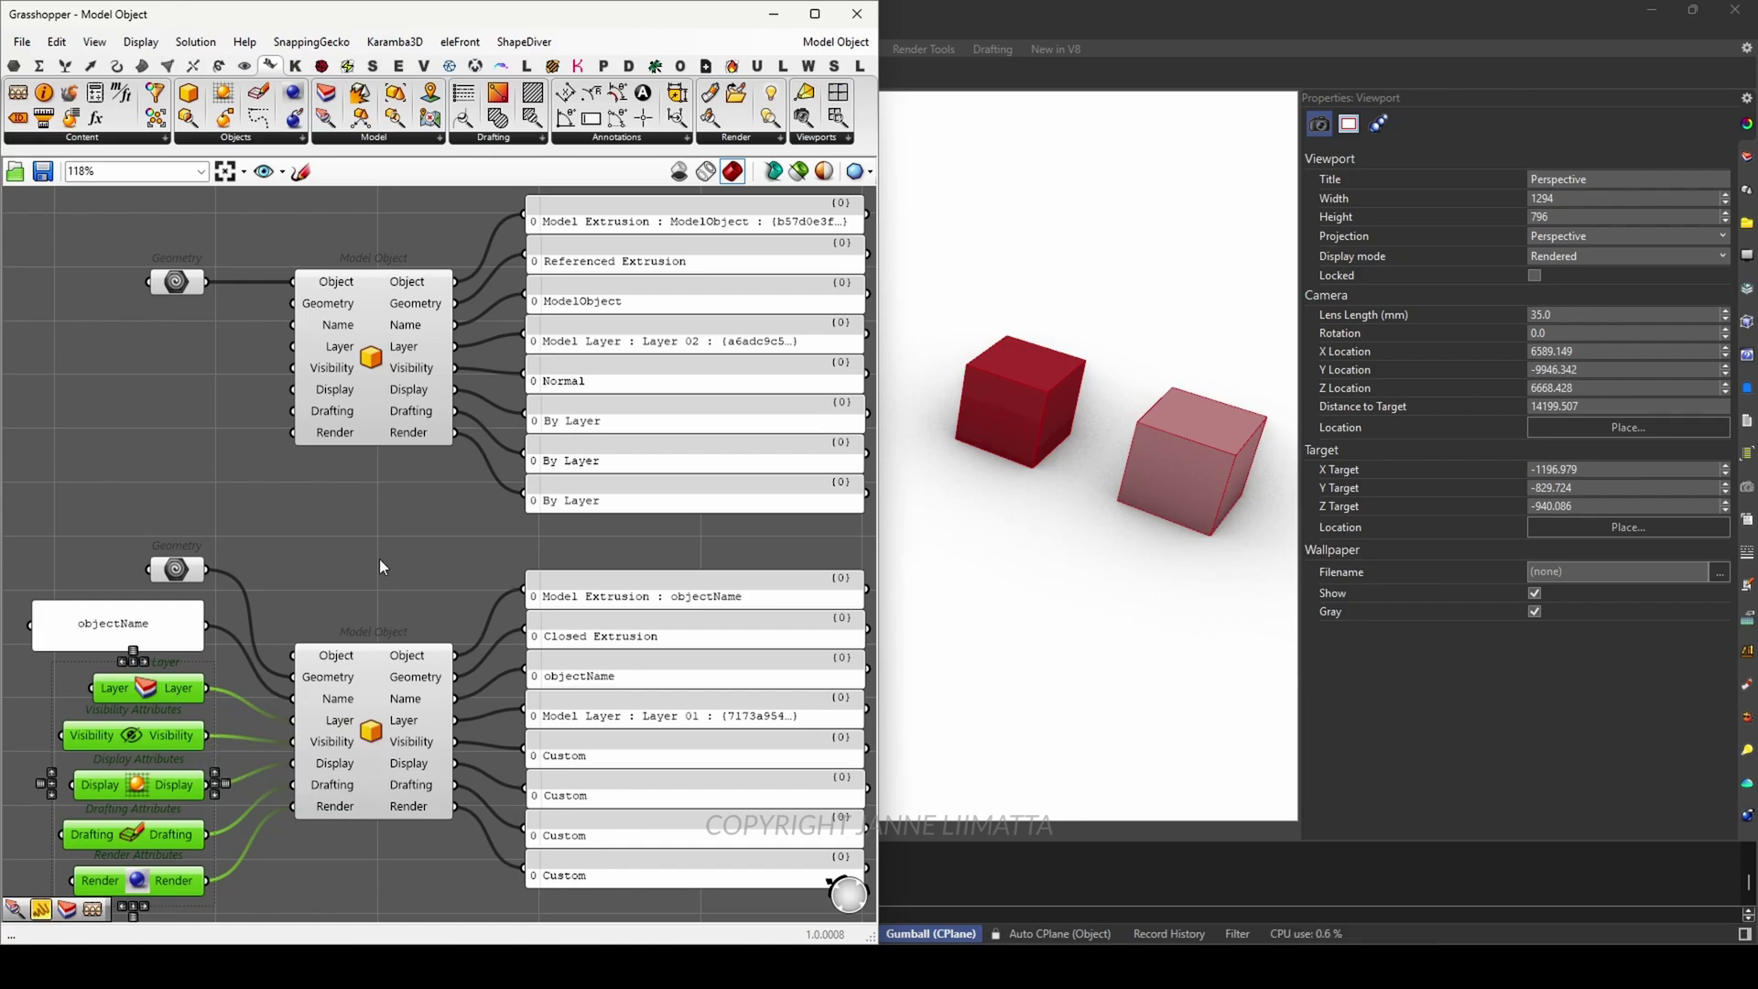
left_click(273, 766)
left_click_drag(238, 893, 185, 686)
left_click(249, 837)
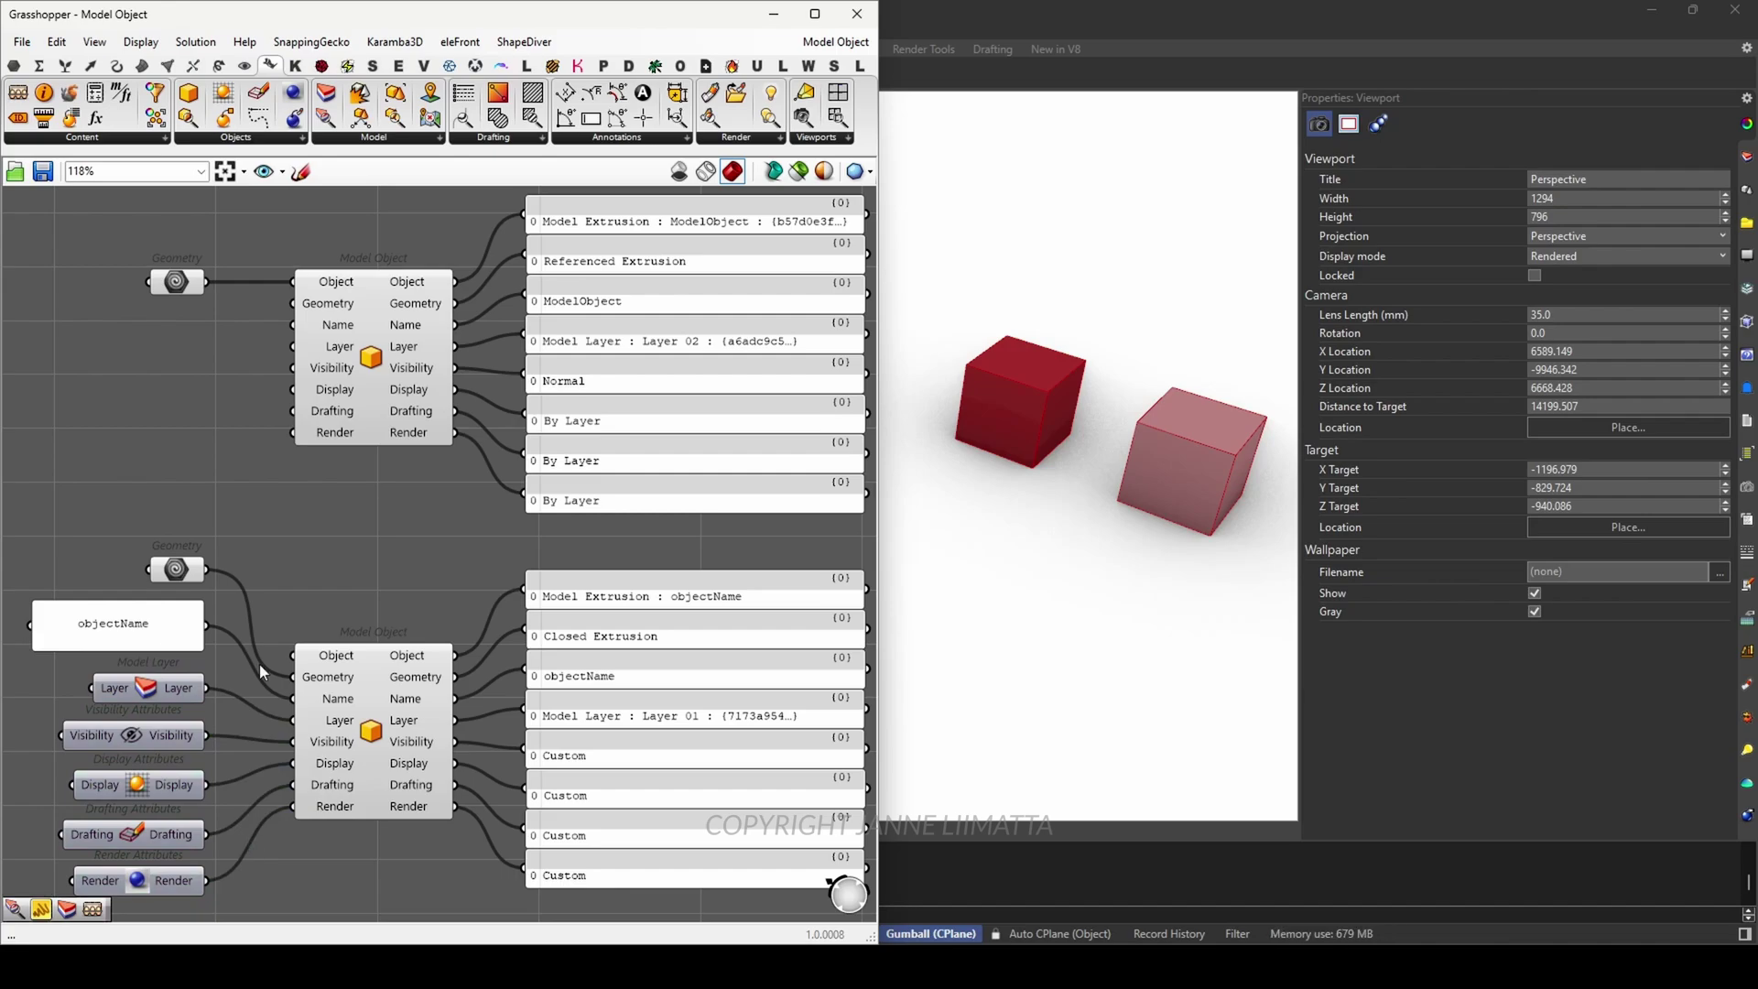
left_click(371, 733)
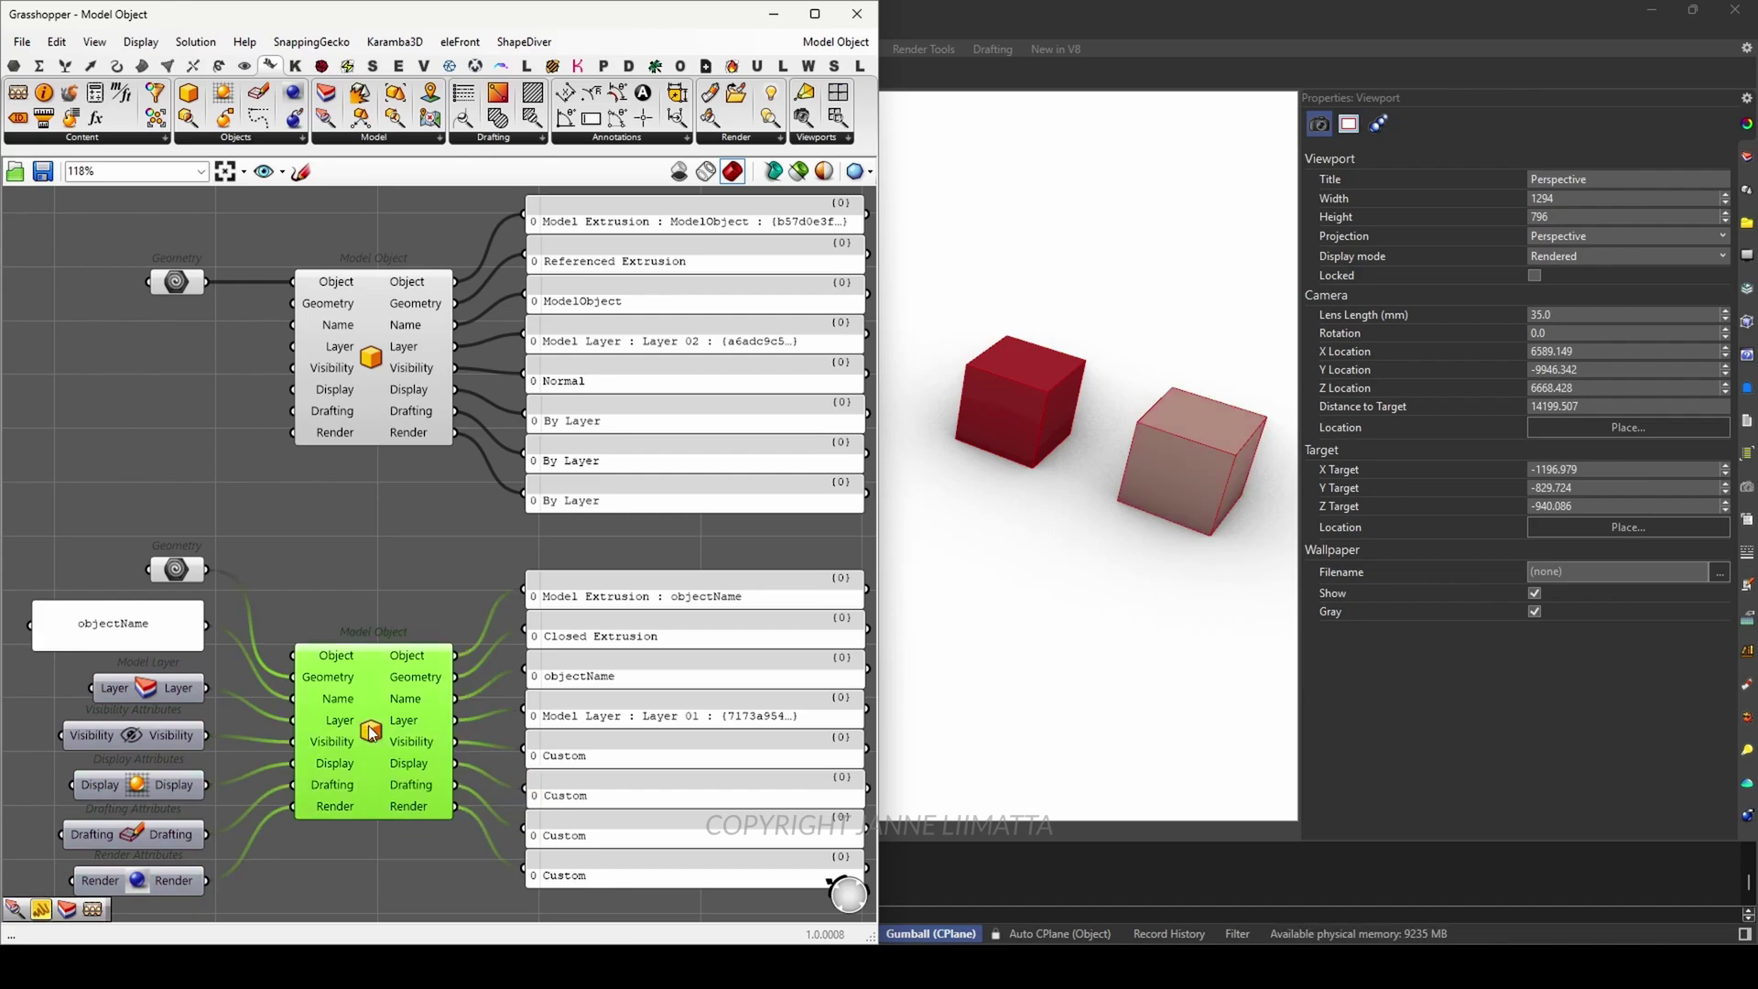
Check the unbaked source box's object properties and bake the lower Model Object component into the Rhino document.
left_click(379, 564)
left_click(1180, 471)
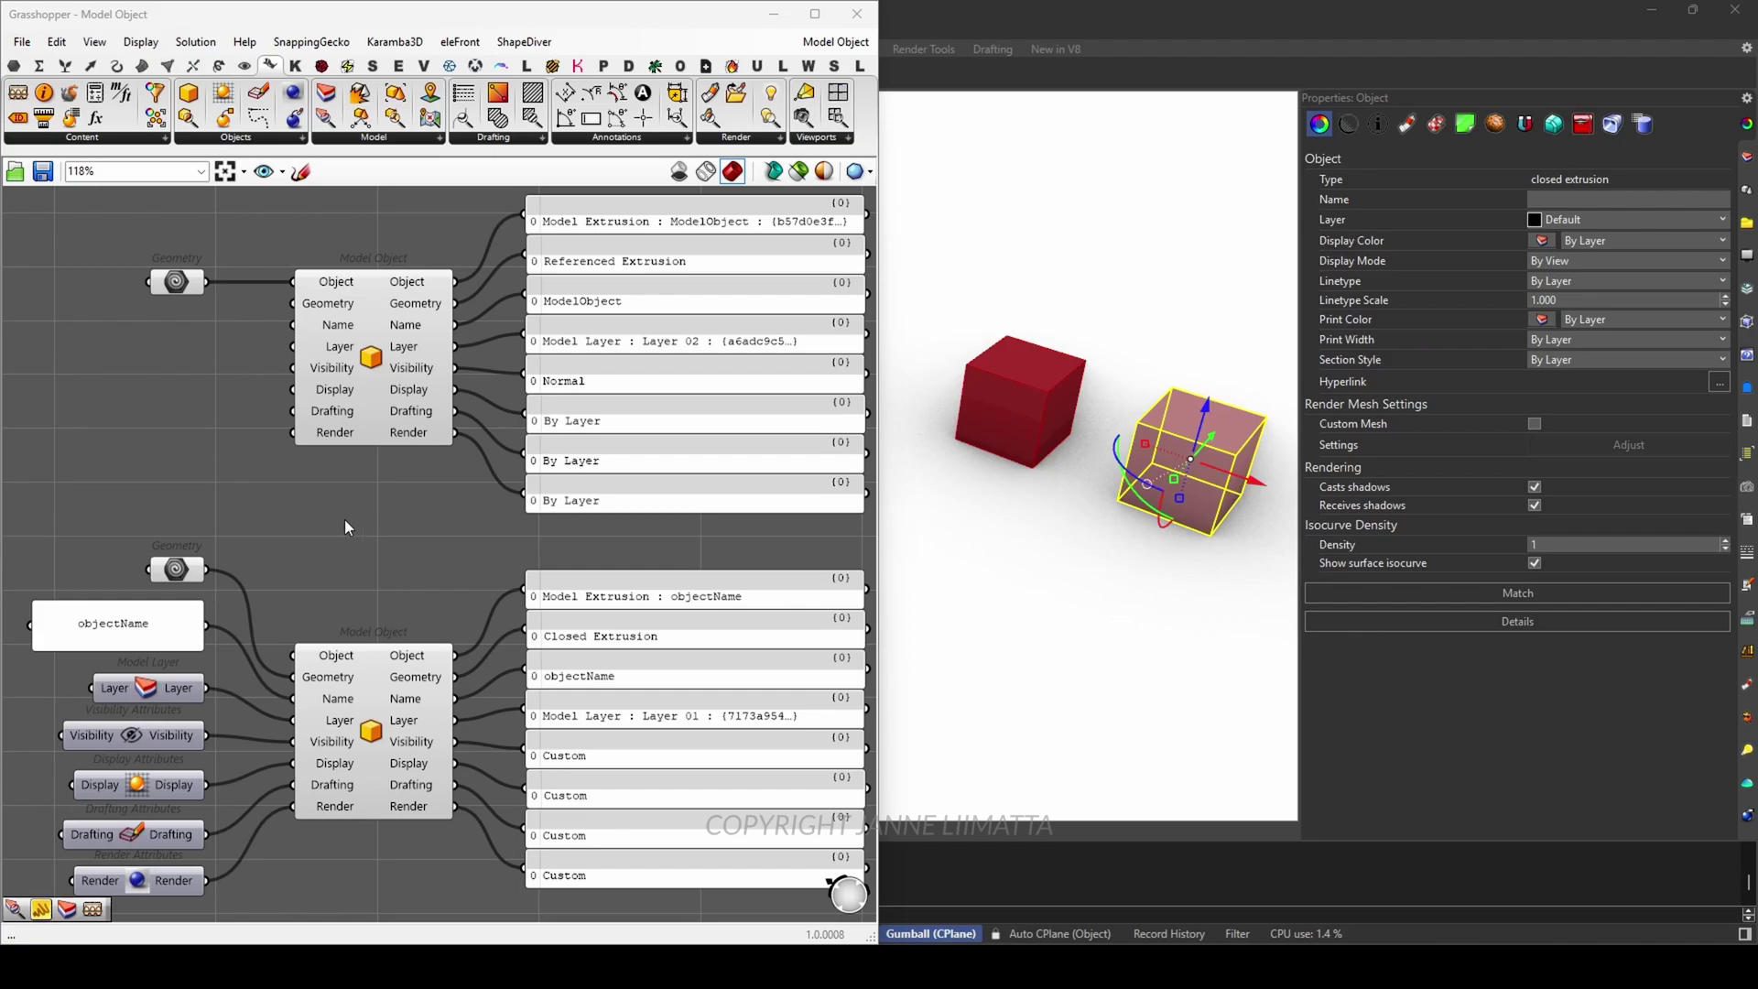
left_click(371, 740)
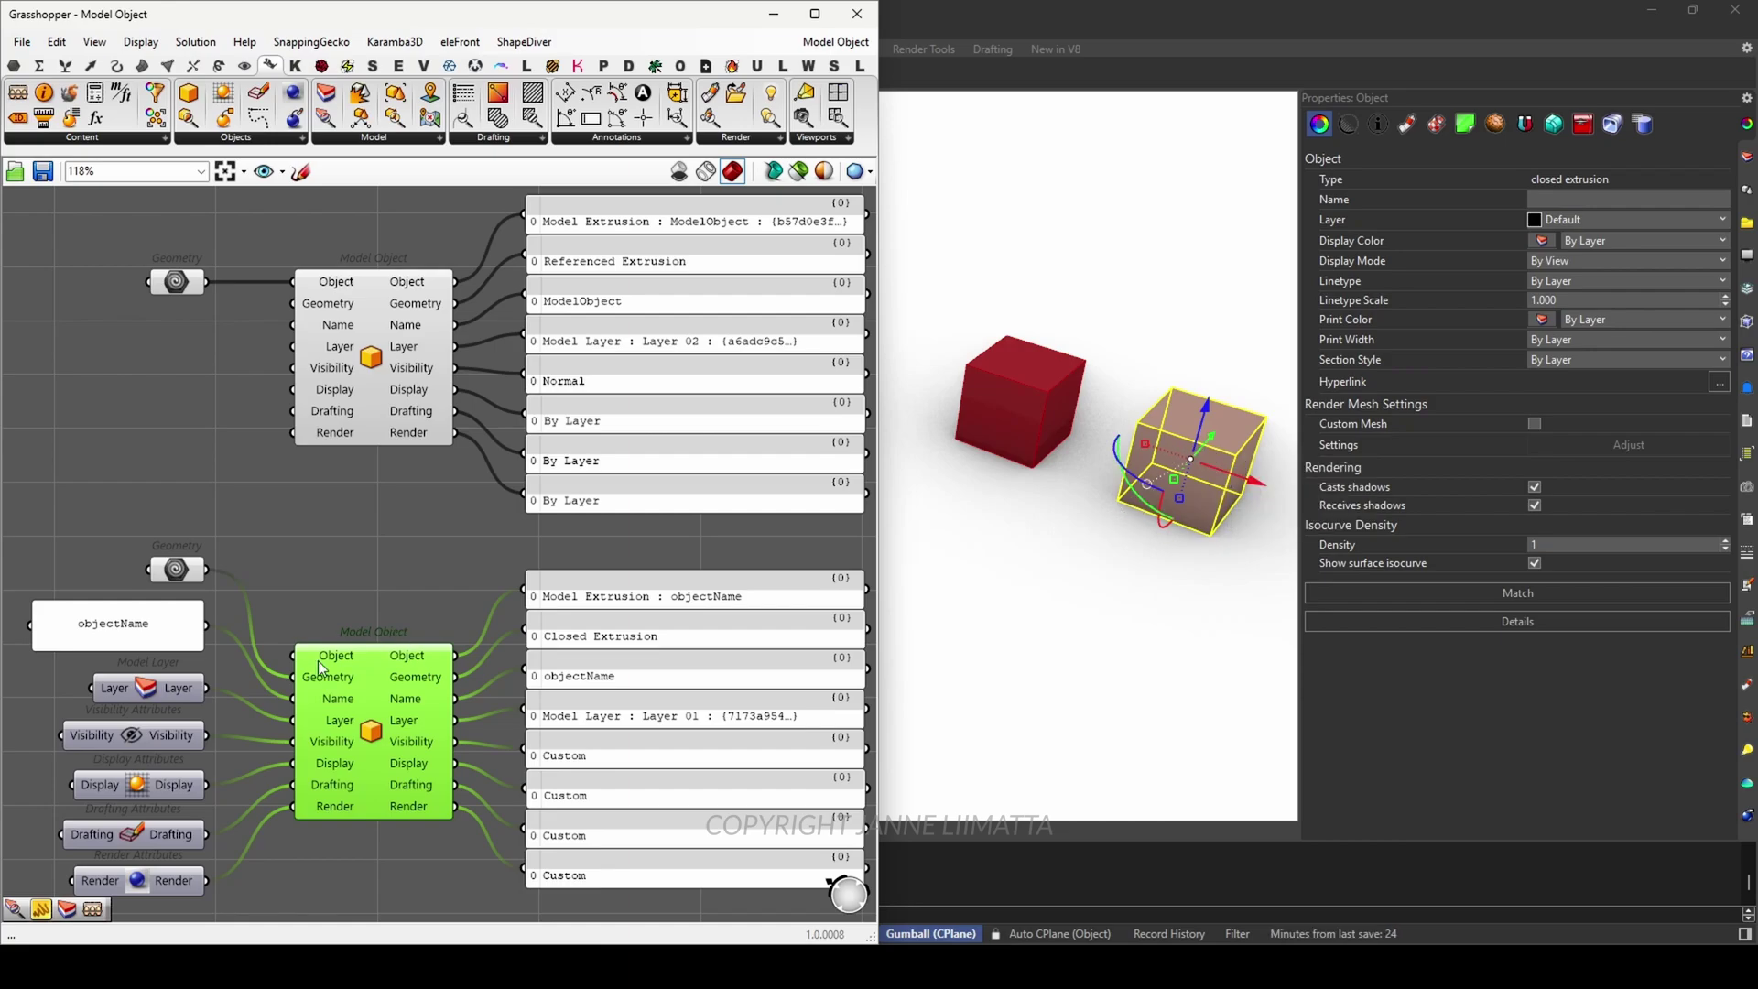
right_click(372, 736)
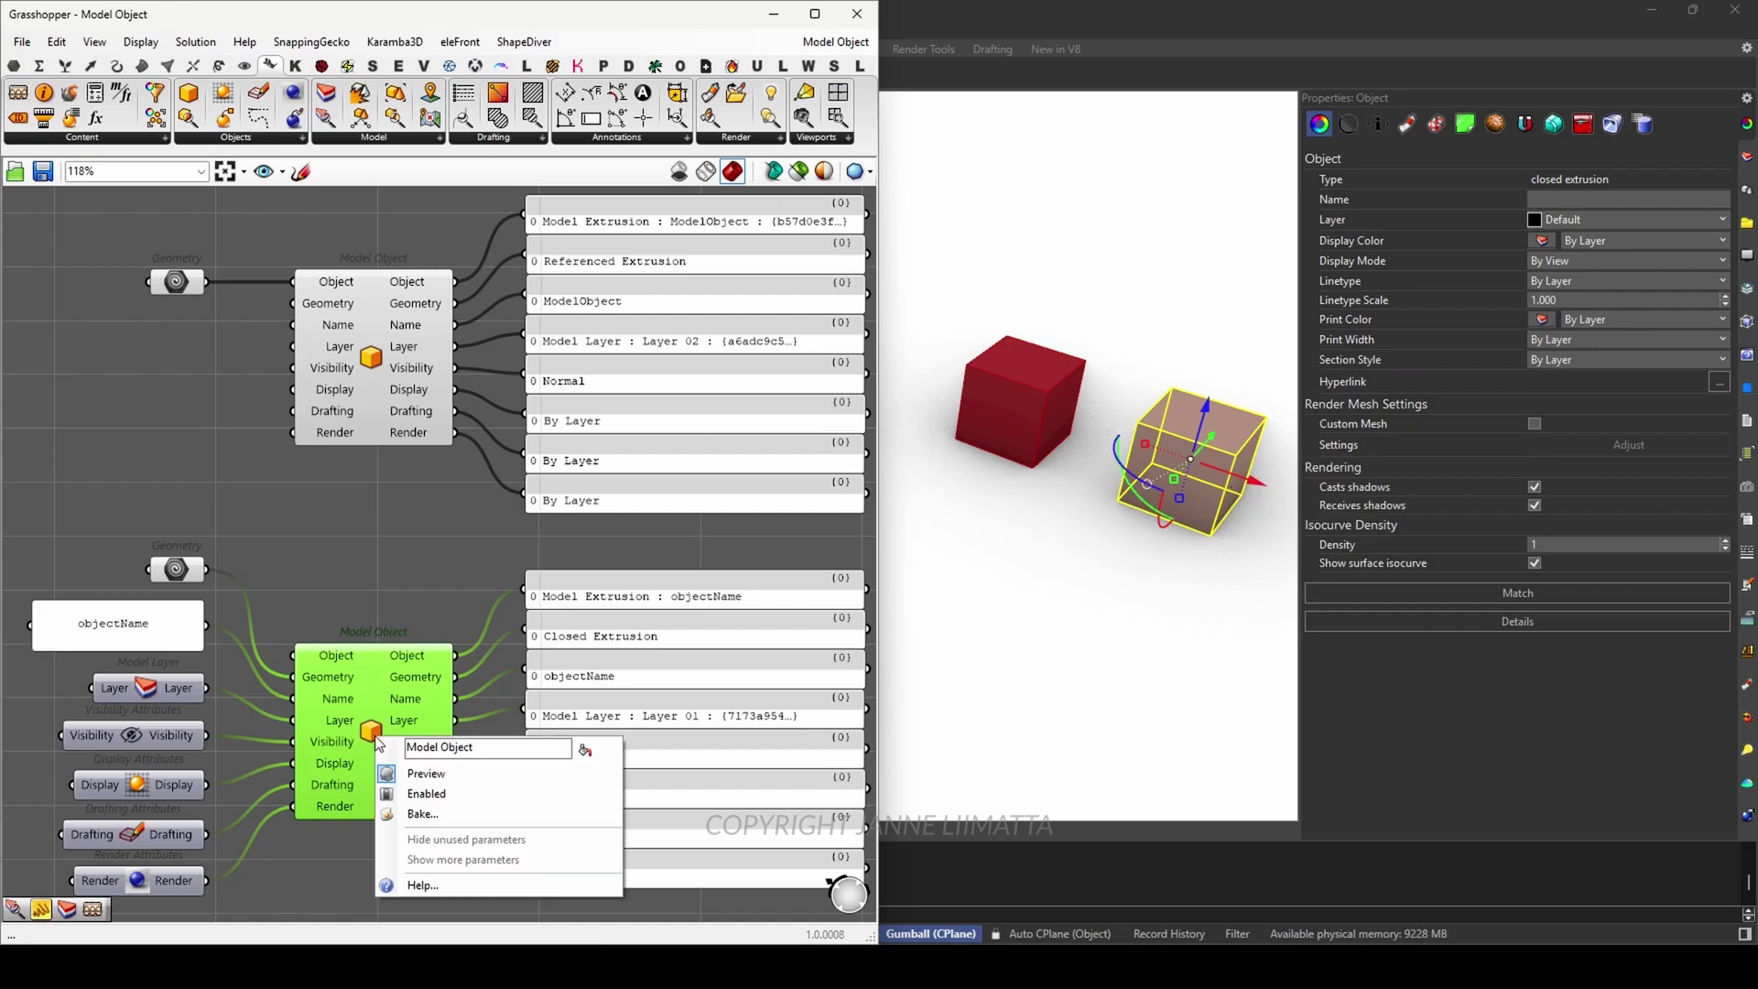
left_click(454, 812)
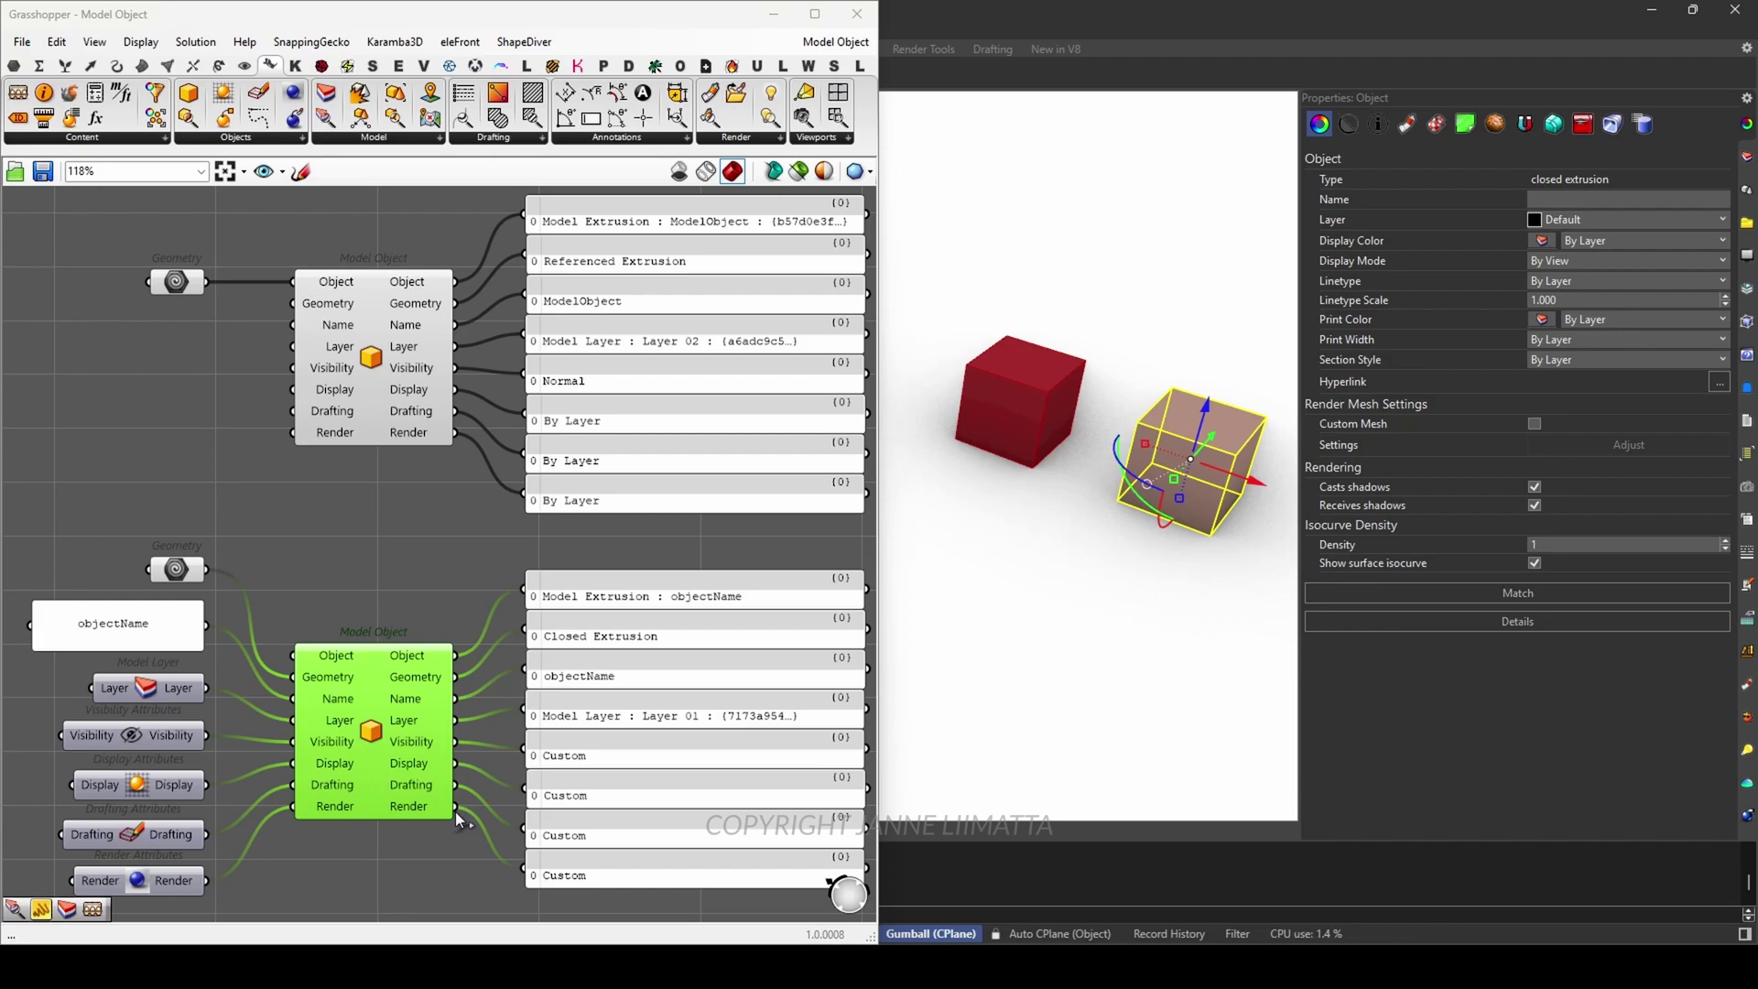
Select the baked extrusion named objectName and compare its properties with the lower Model Object component.
left_click(1179, 467)
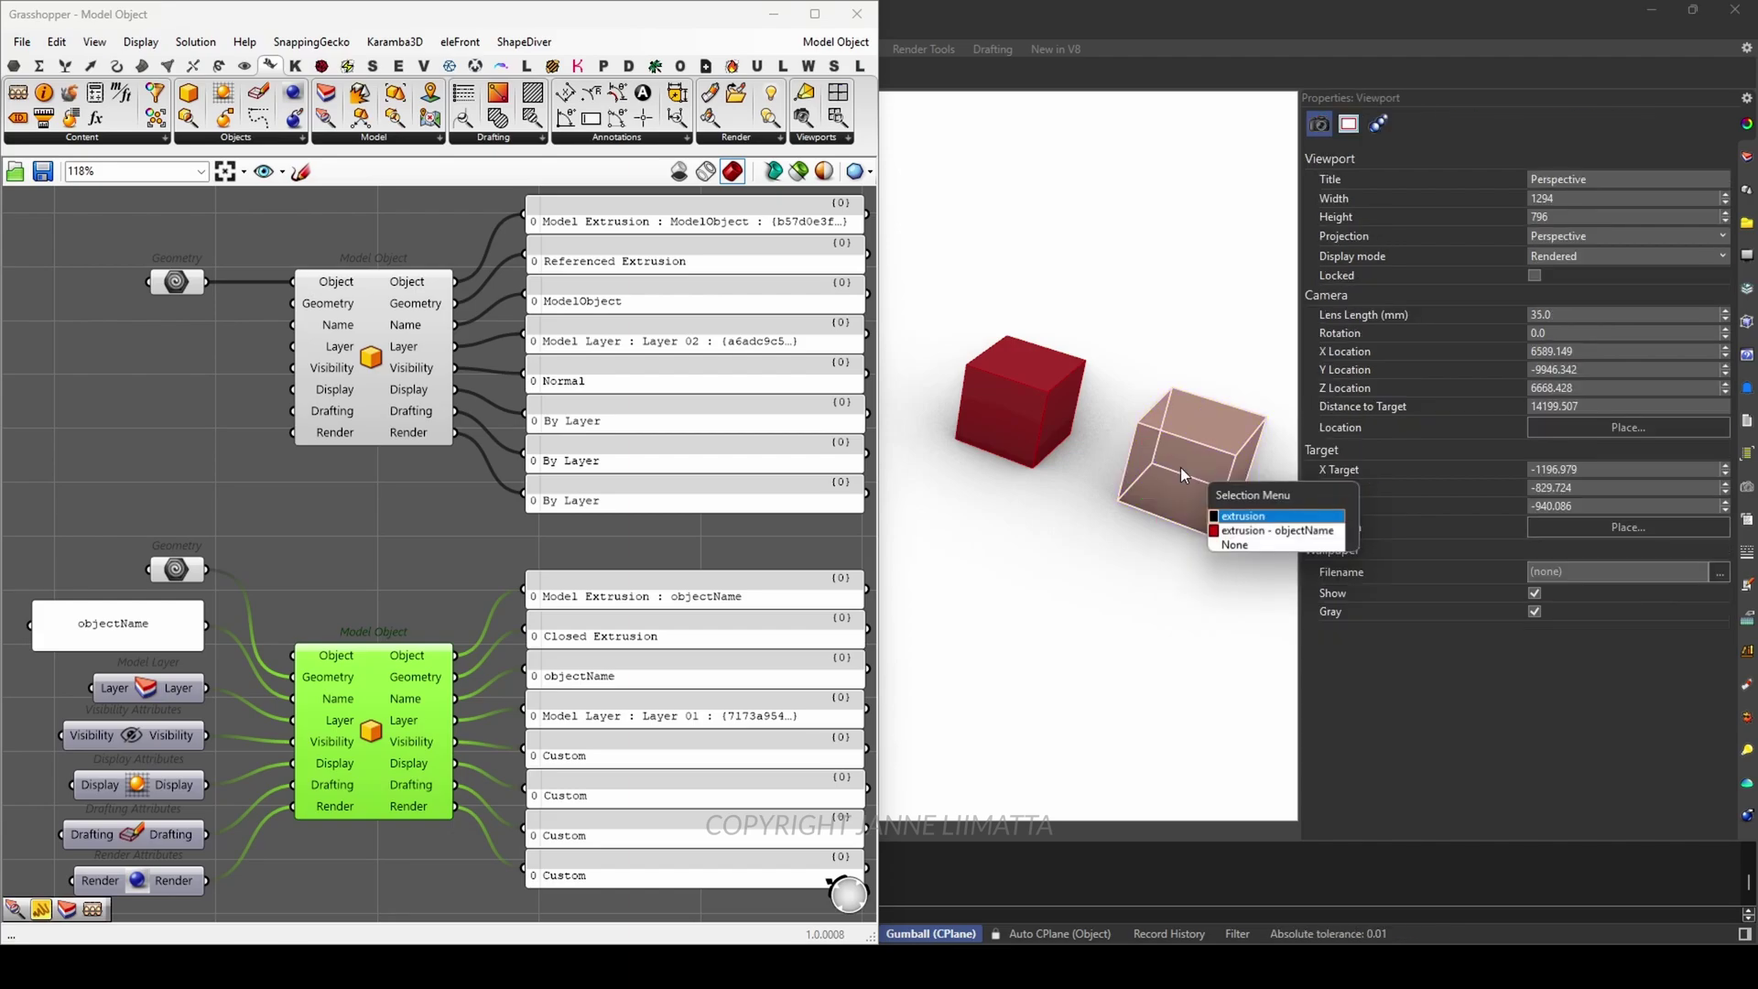
left_click(1270, 532)
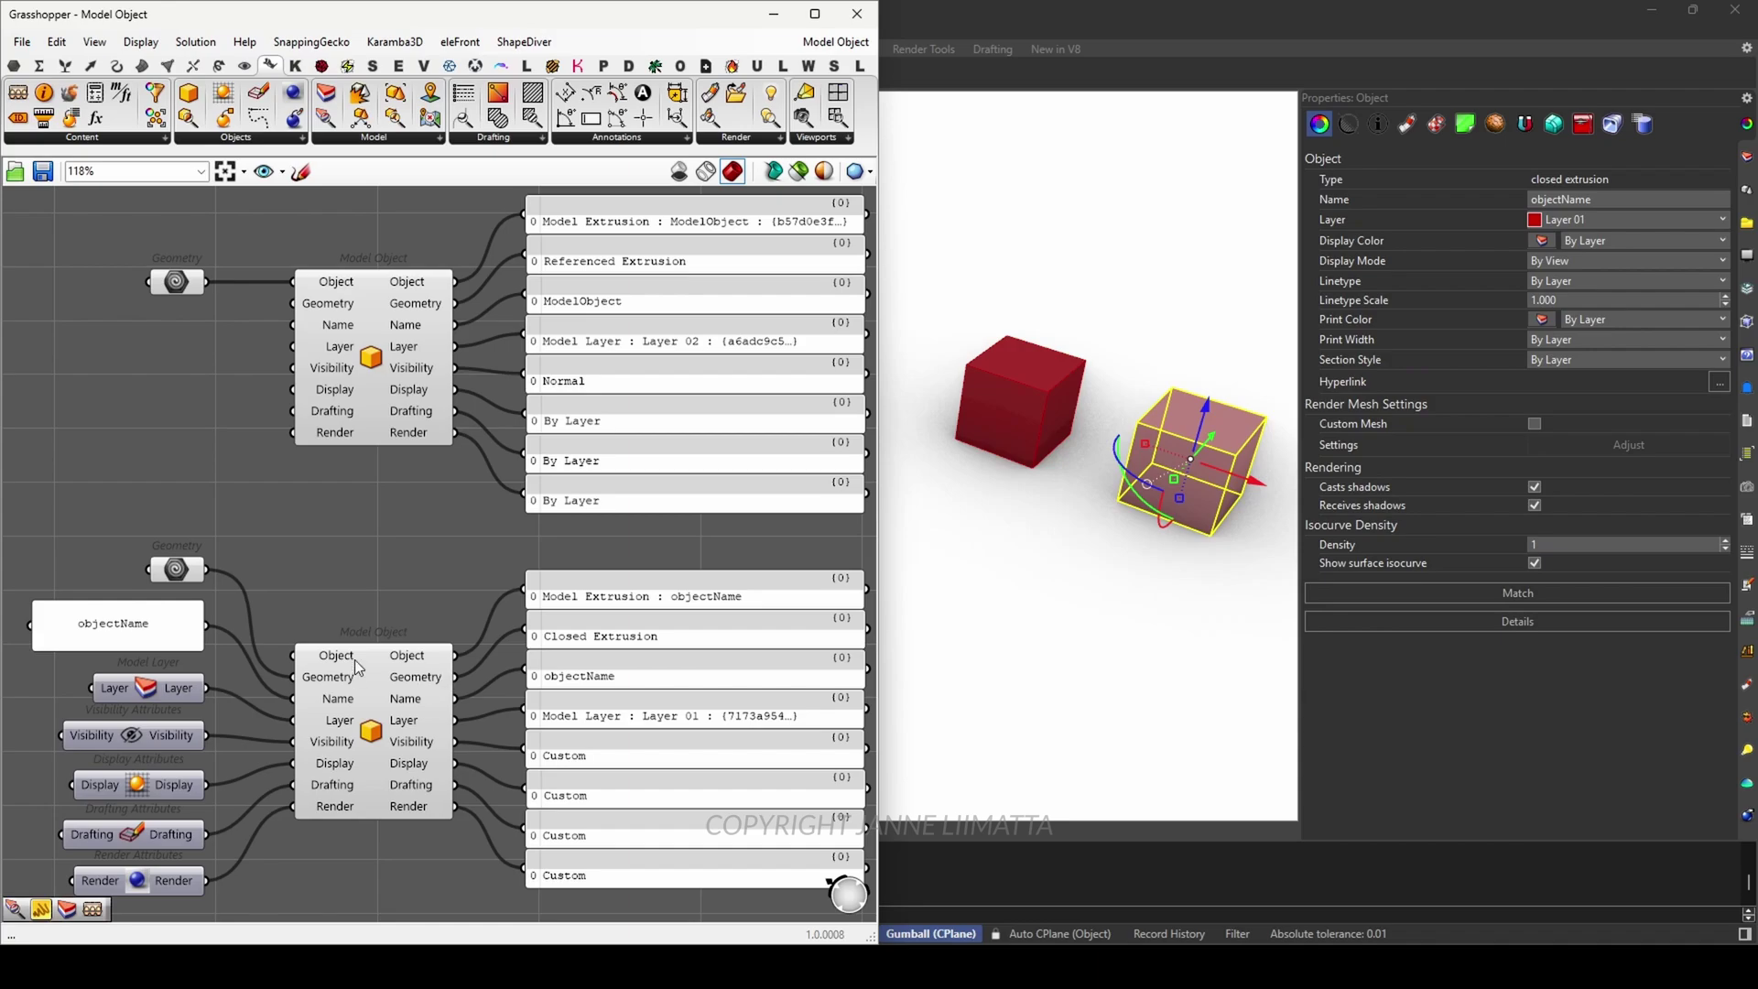
left_click(376, 724)
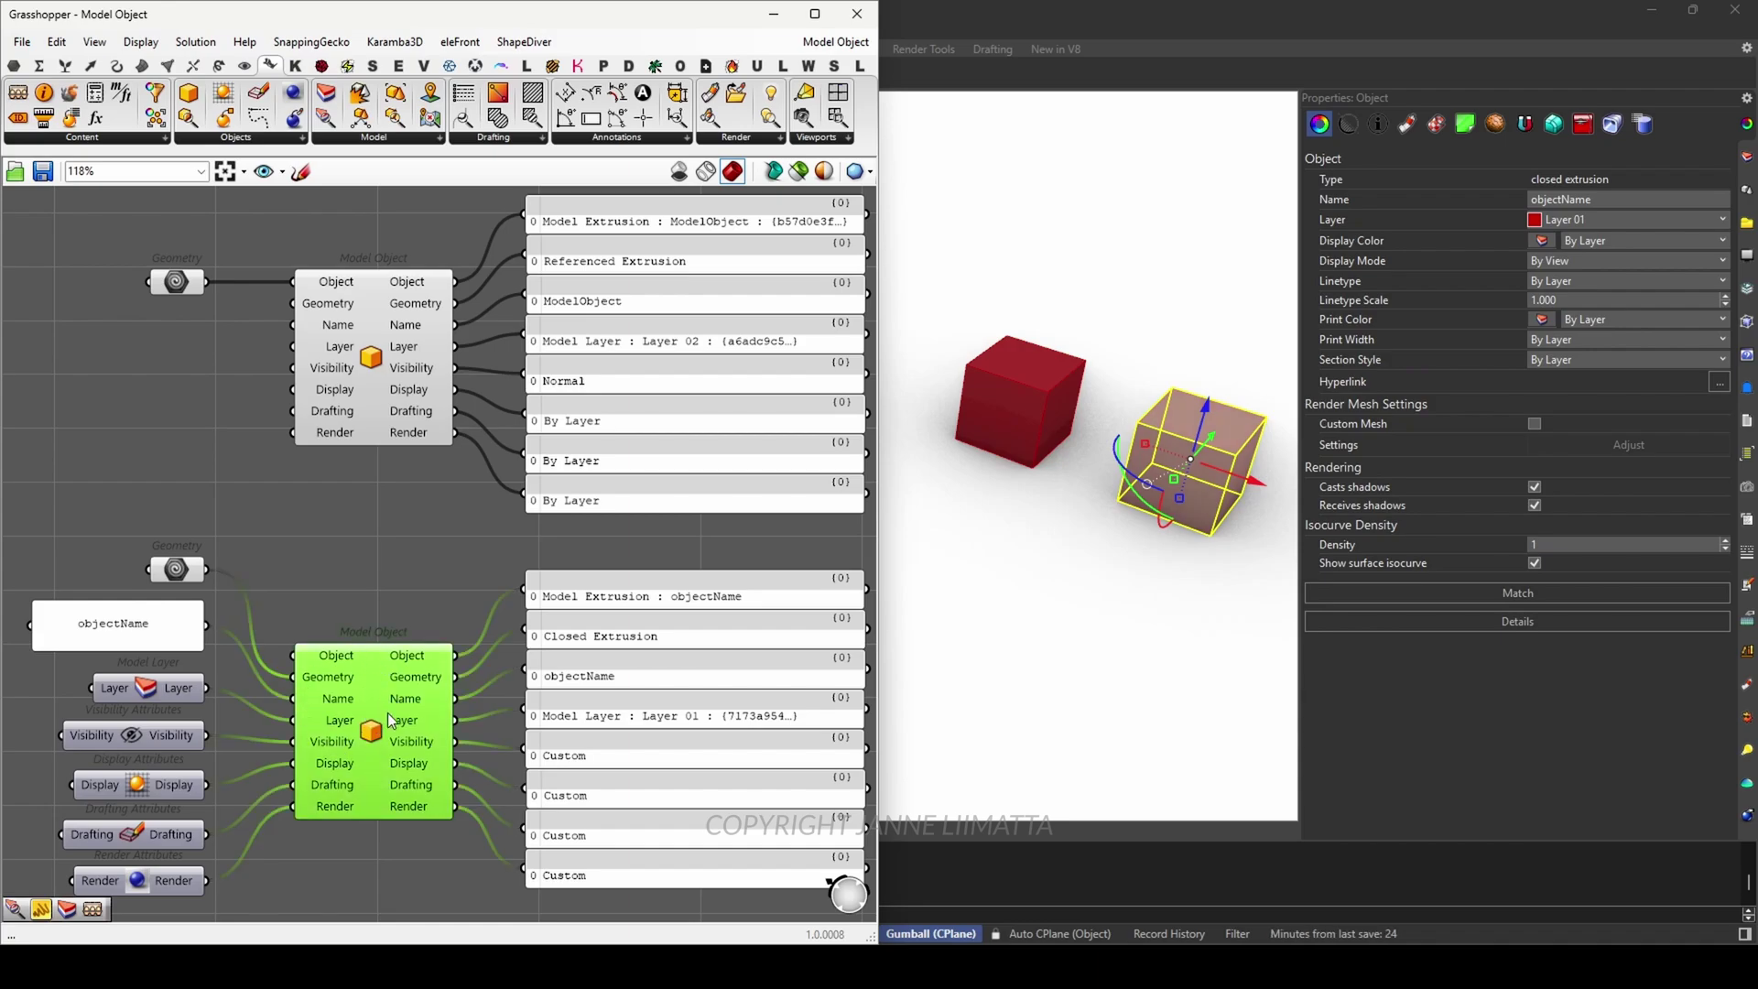
left_click(370, 605)
left_click(1026, 661)
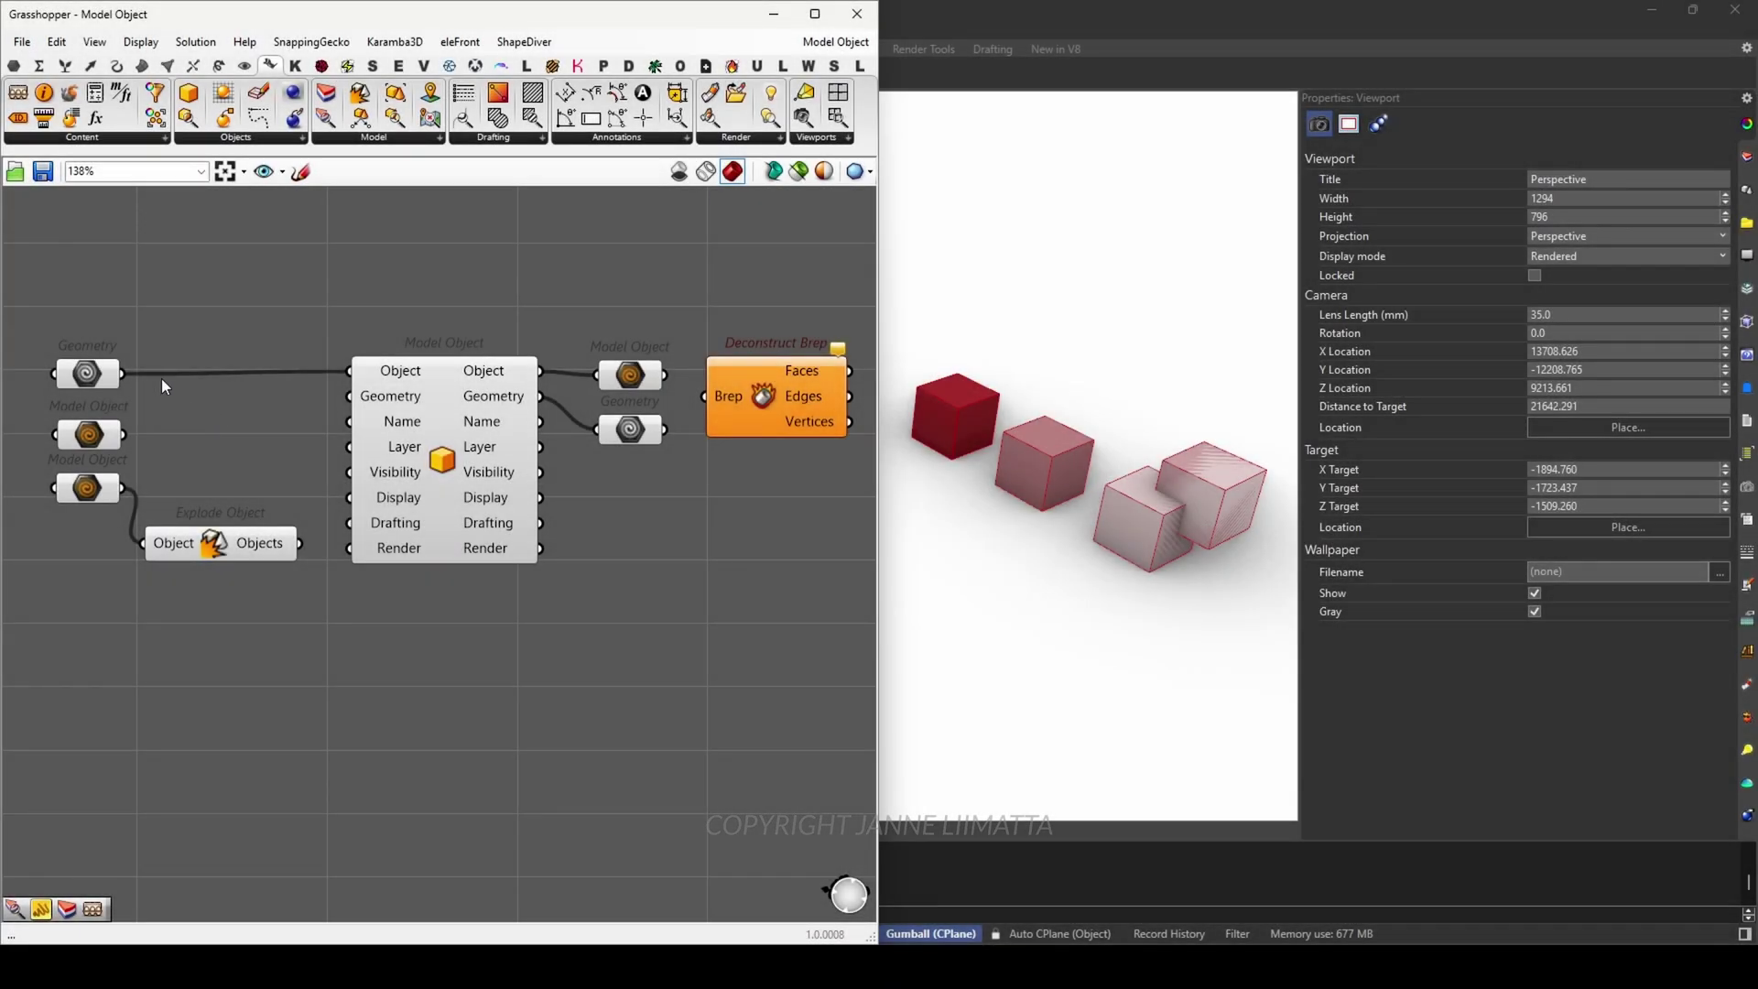
Examine which boxes the Geometry and Model Object parameters reference, and check the first box's object properties against the Model Object component.
left_click(86, 375)
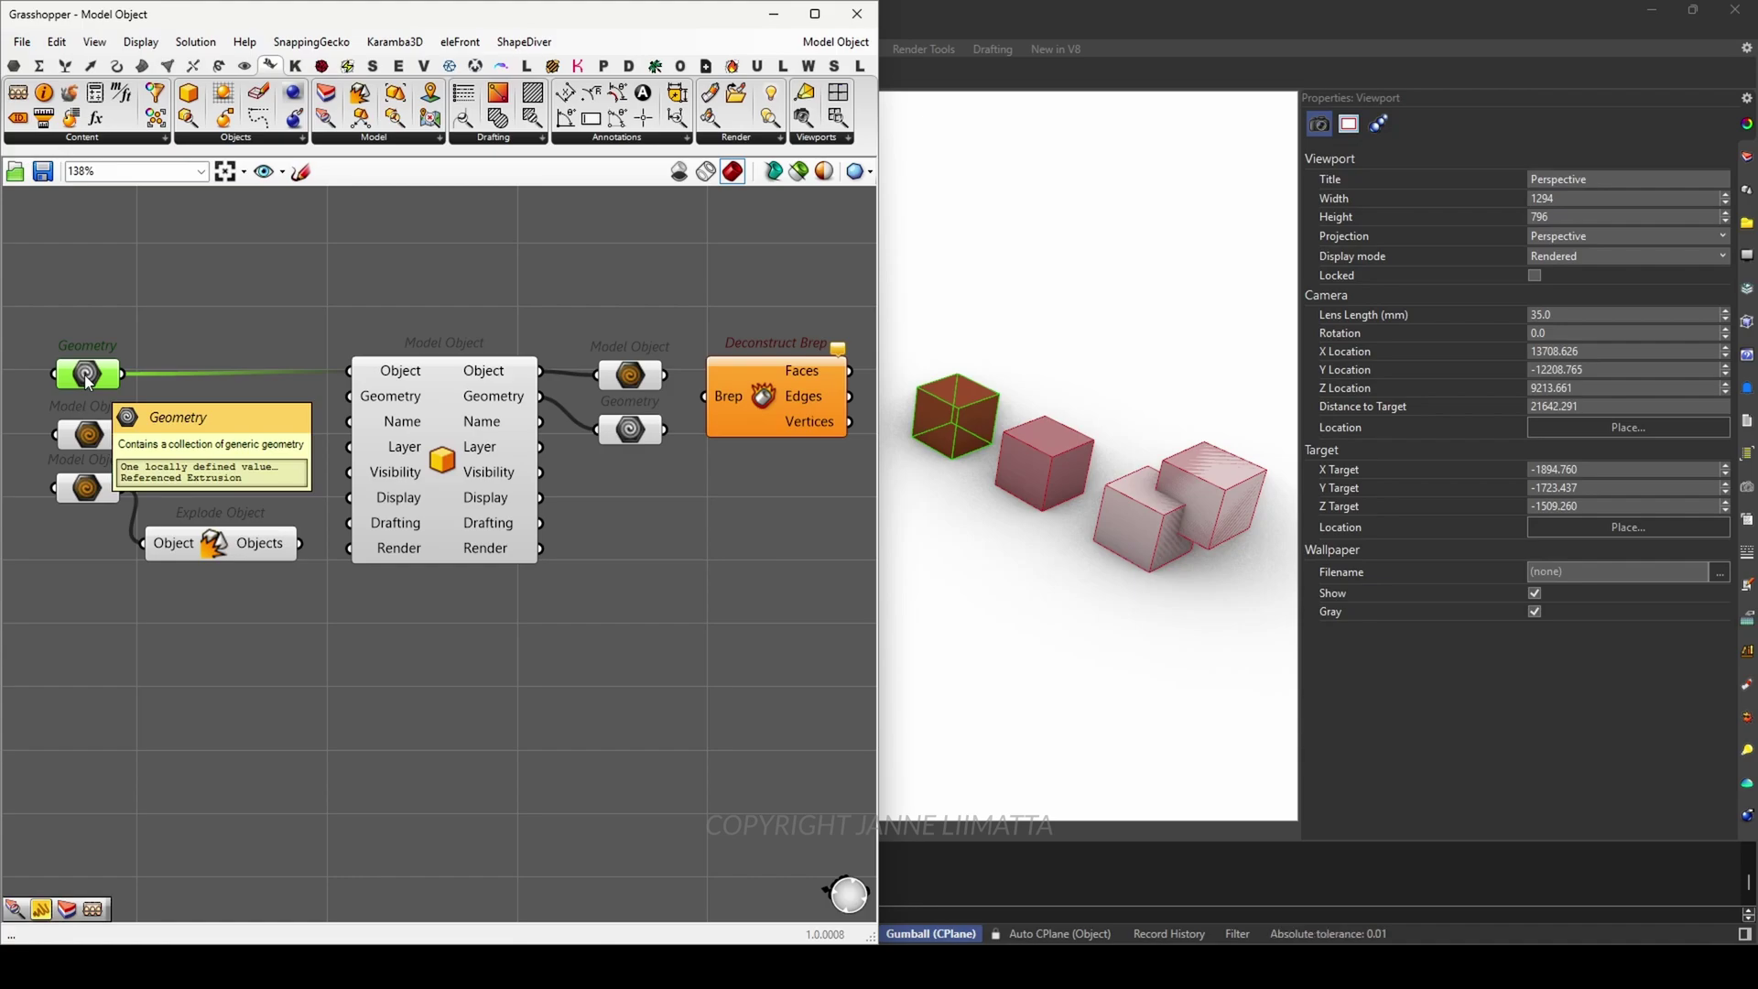
left_click(212, 371)
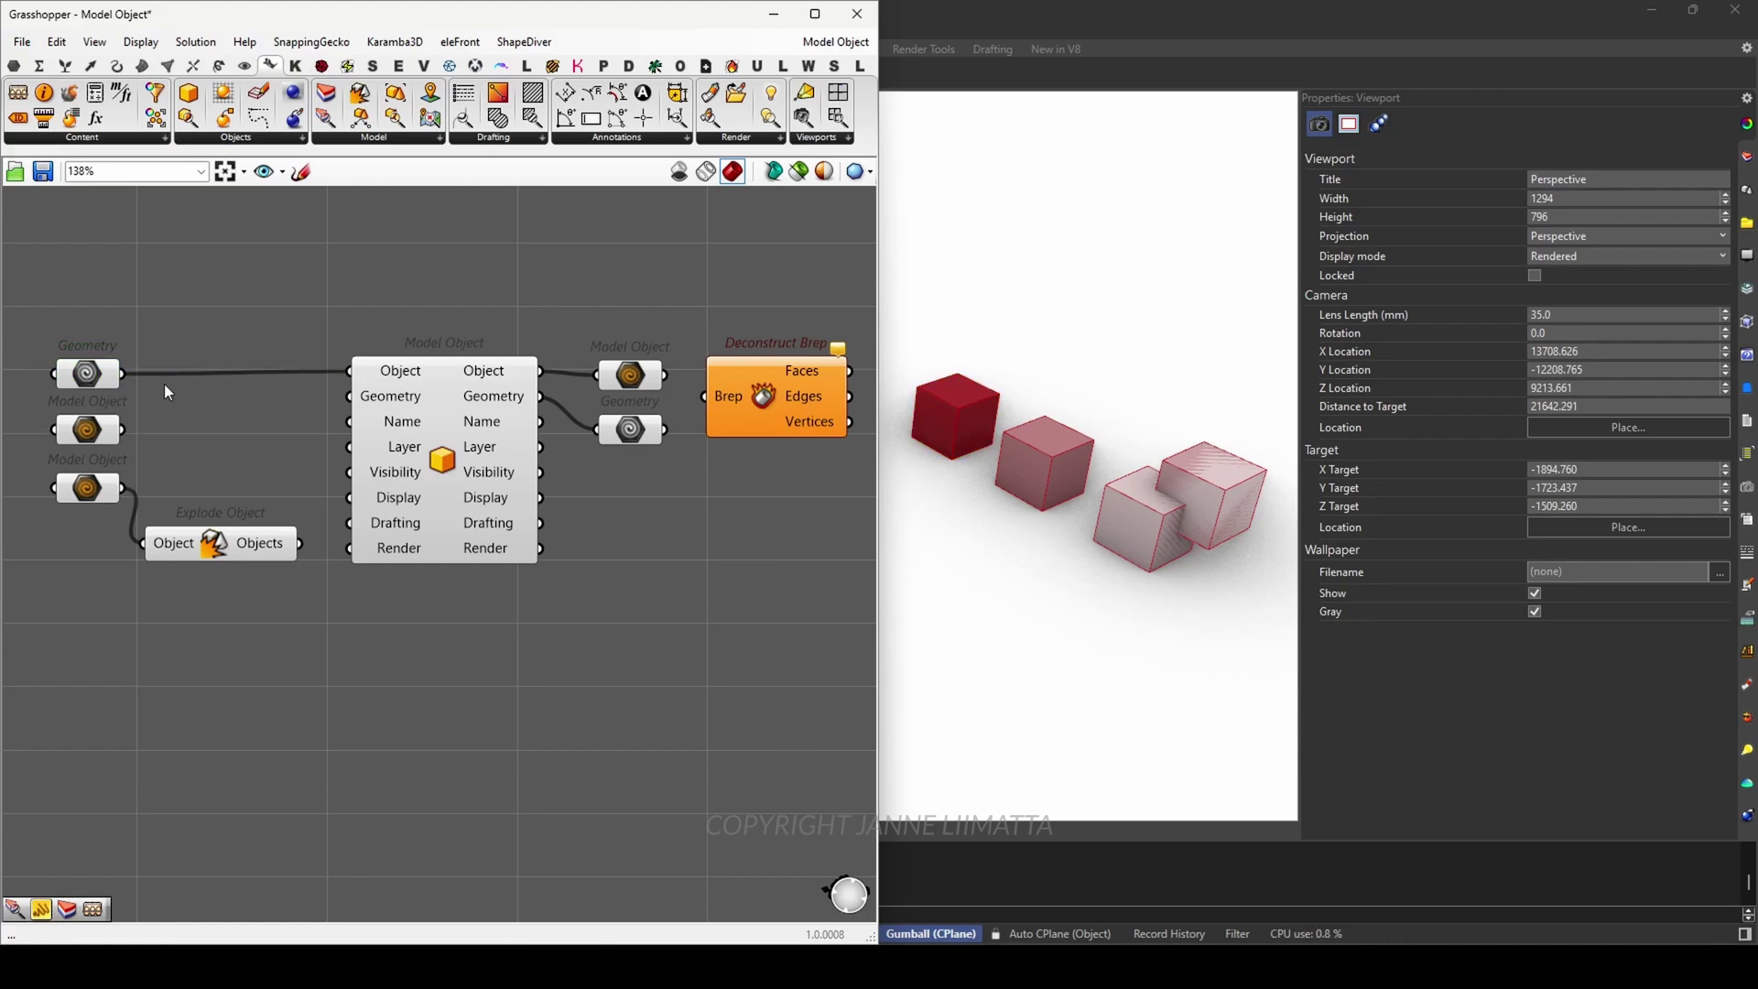
left_click(99, 434)
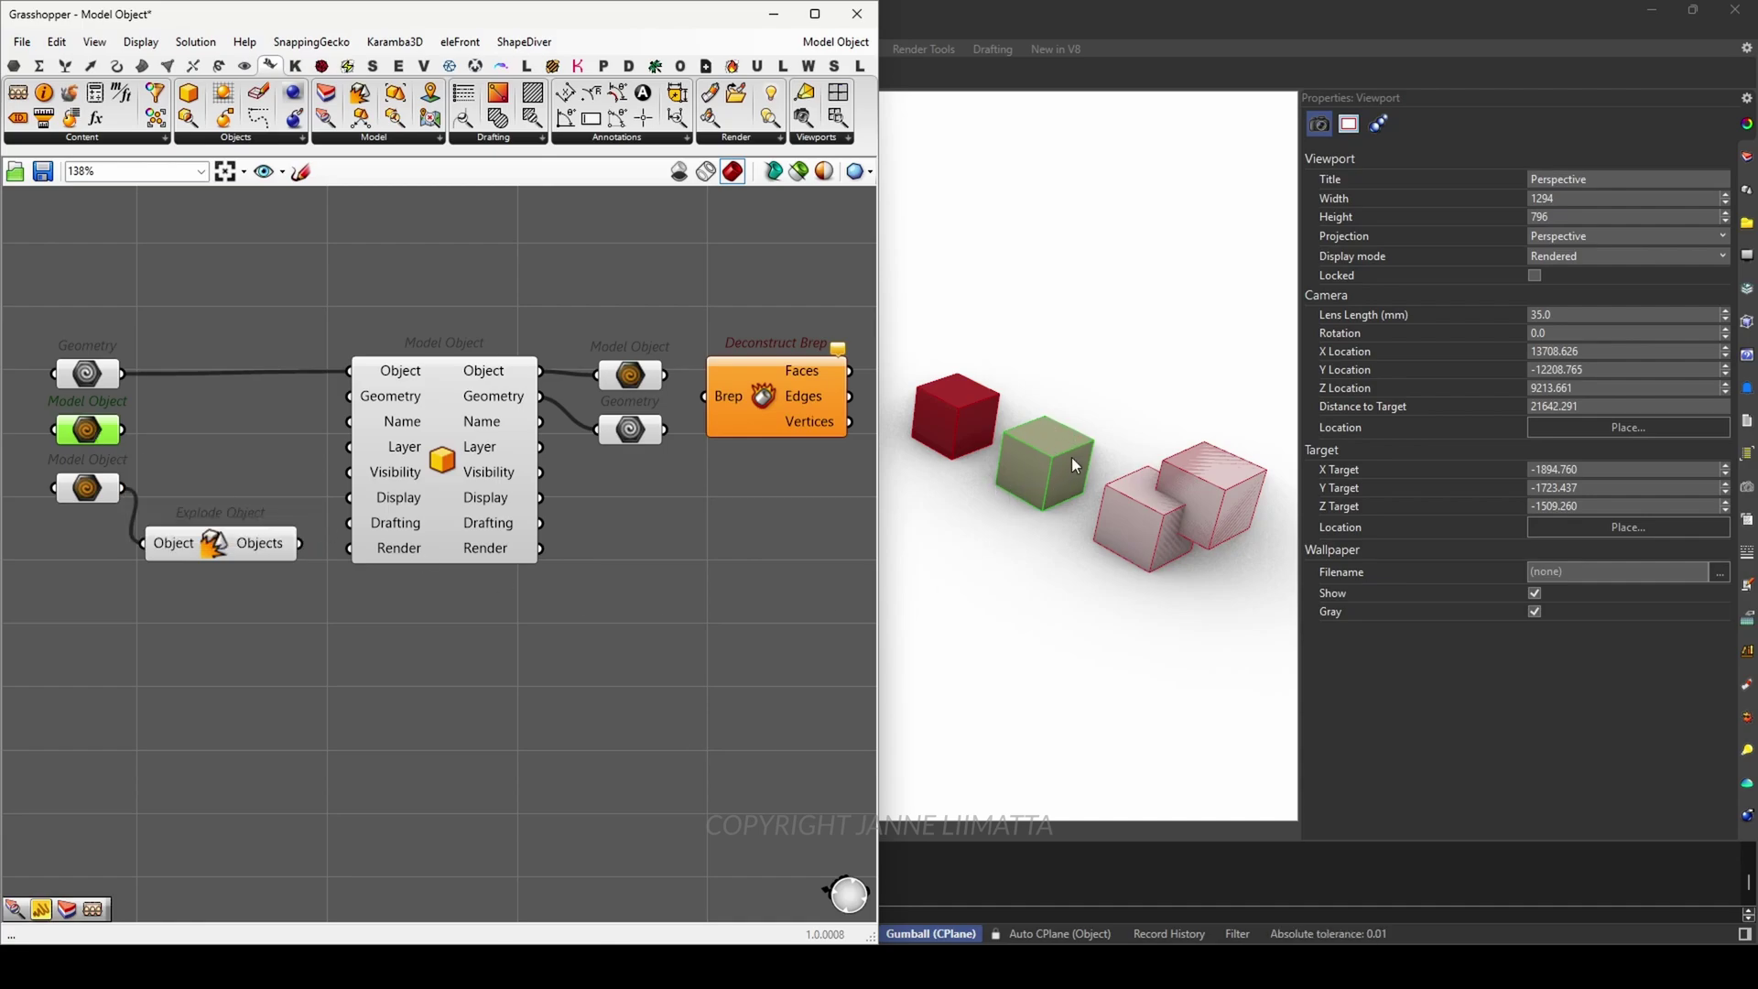
left_click(83, 493)
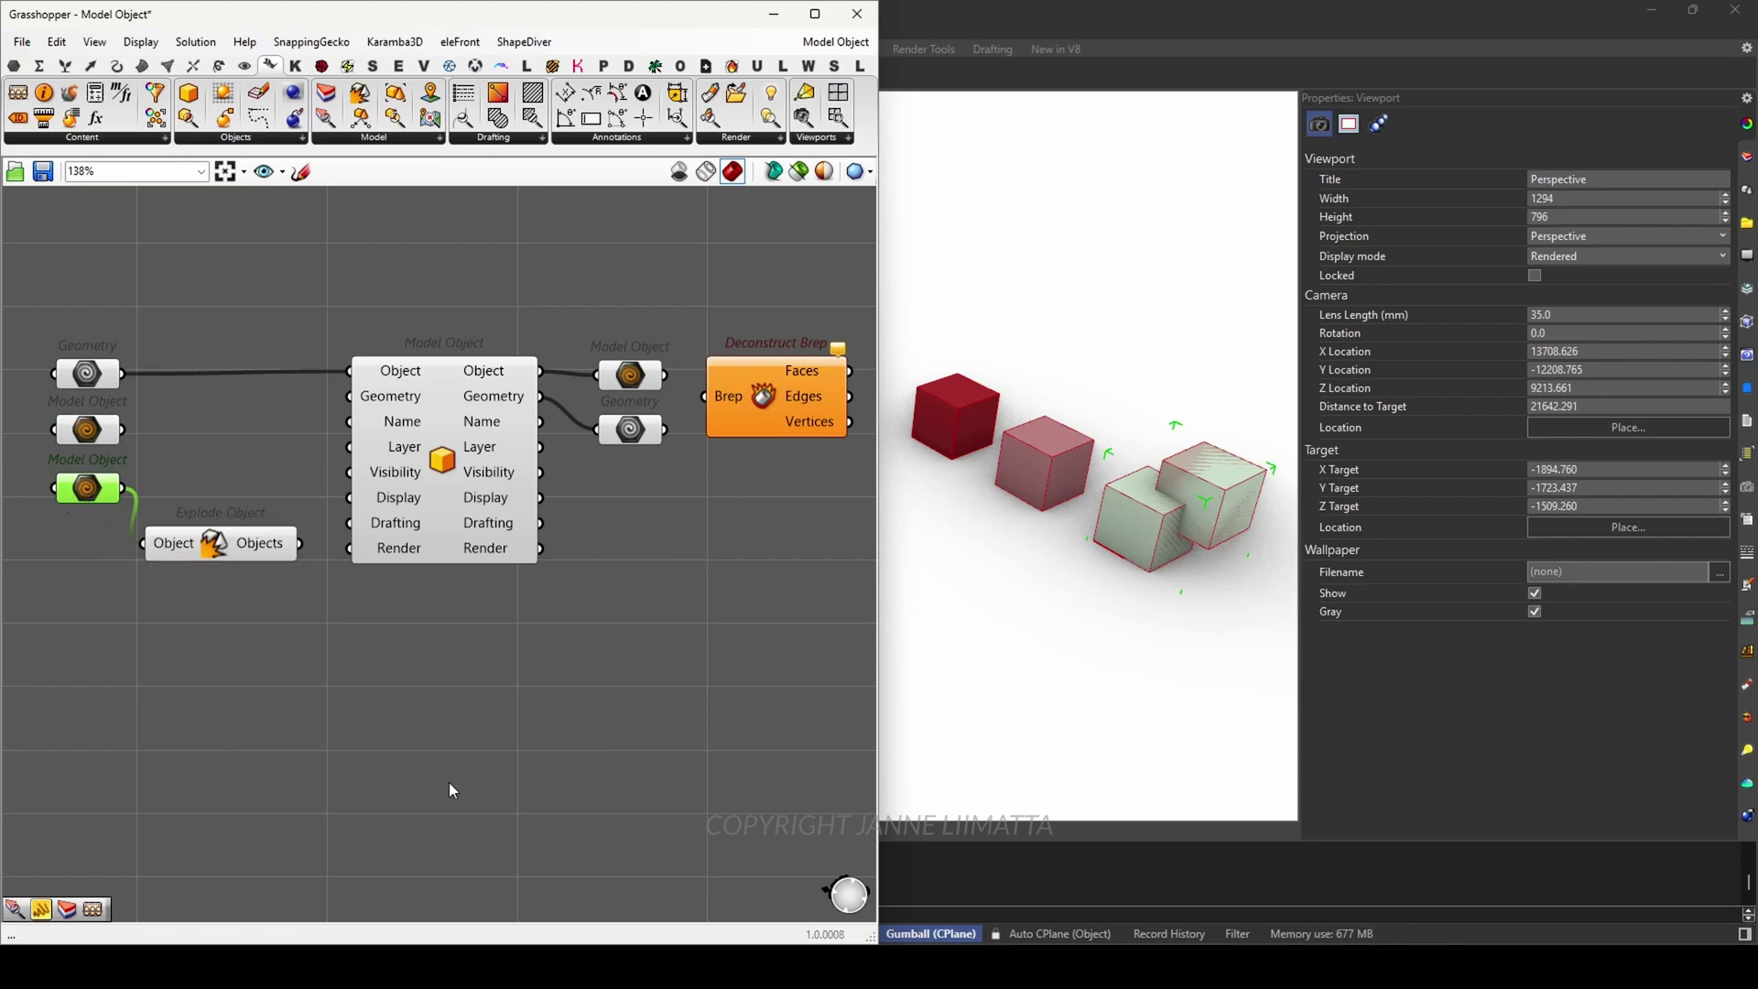
left_click(95, 376)
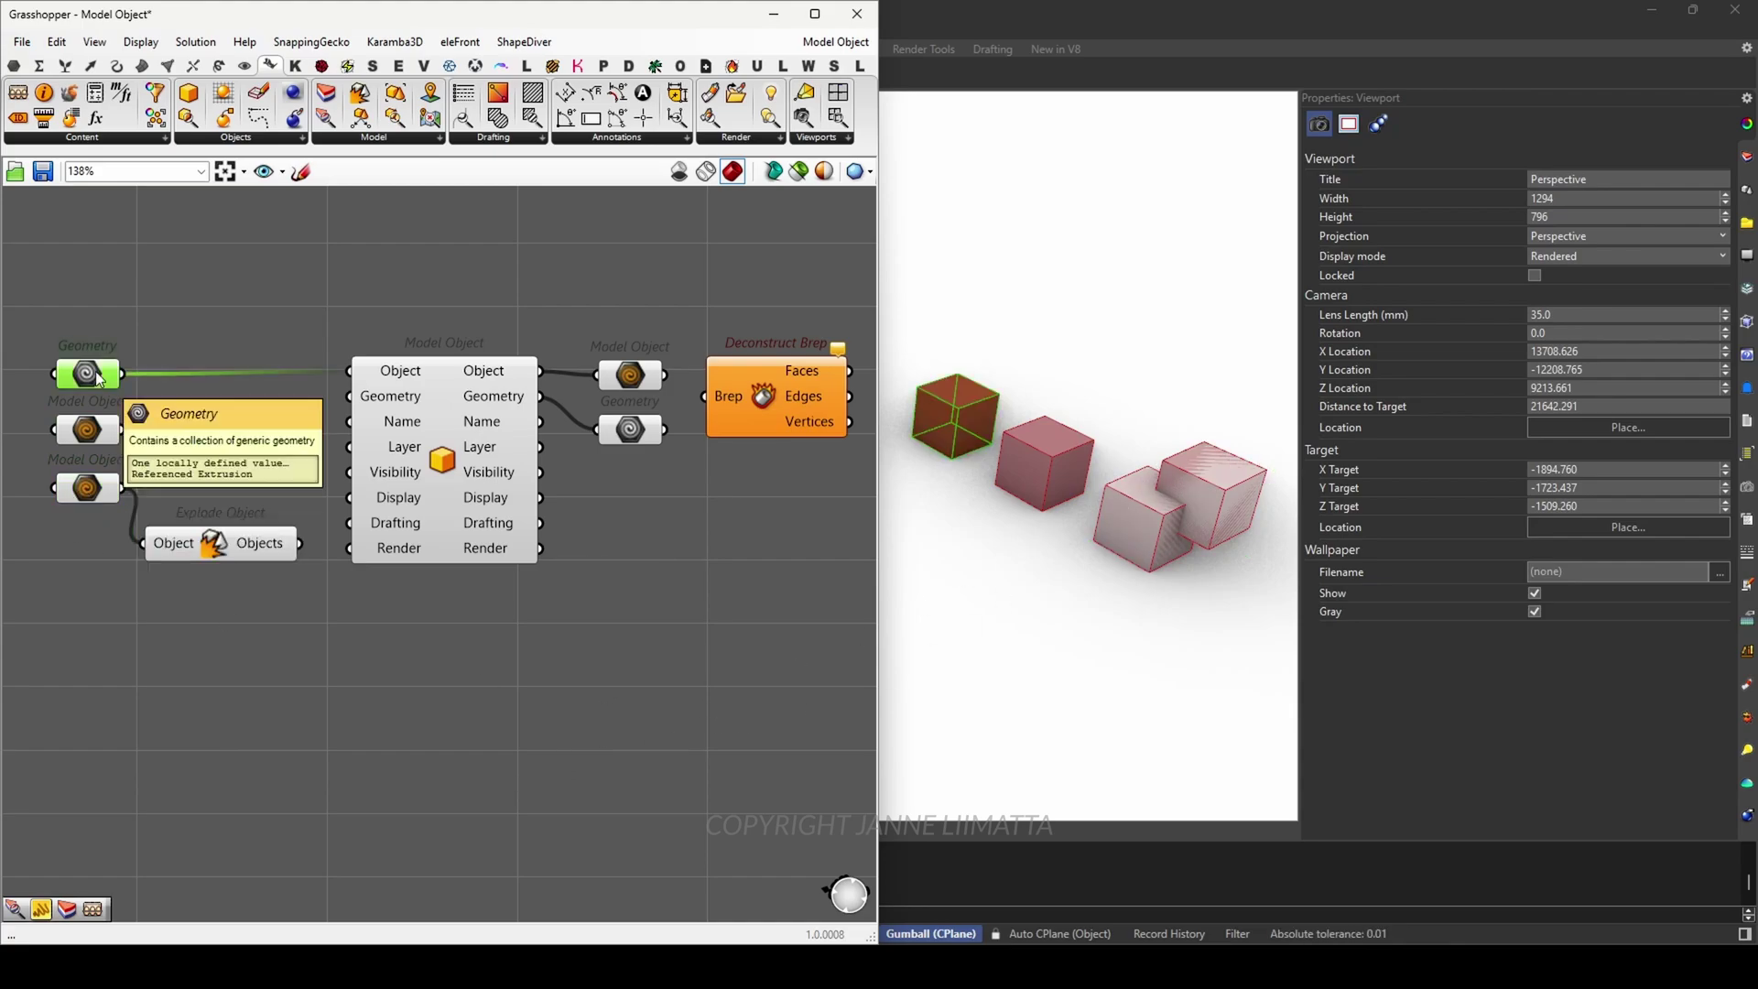
left_click(406, 379)
left_click(941, 410)
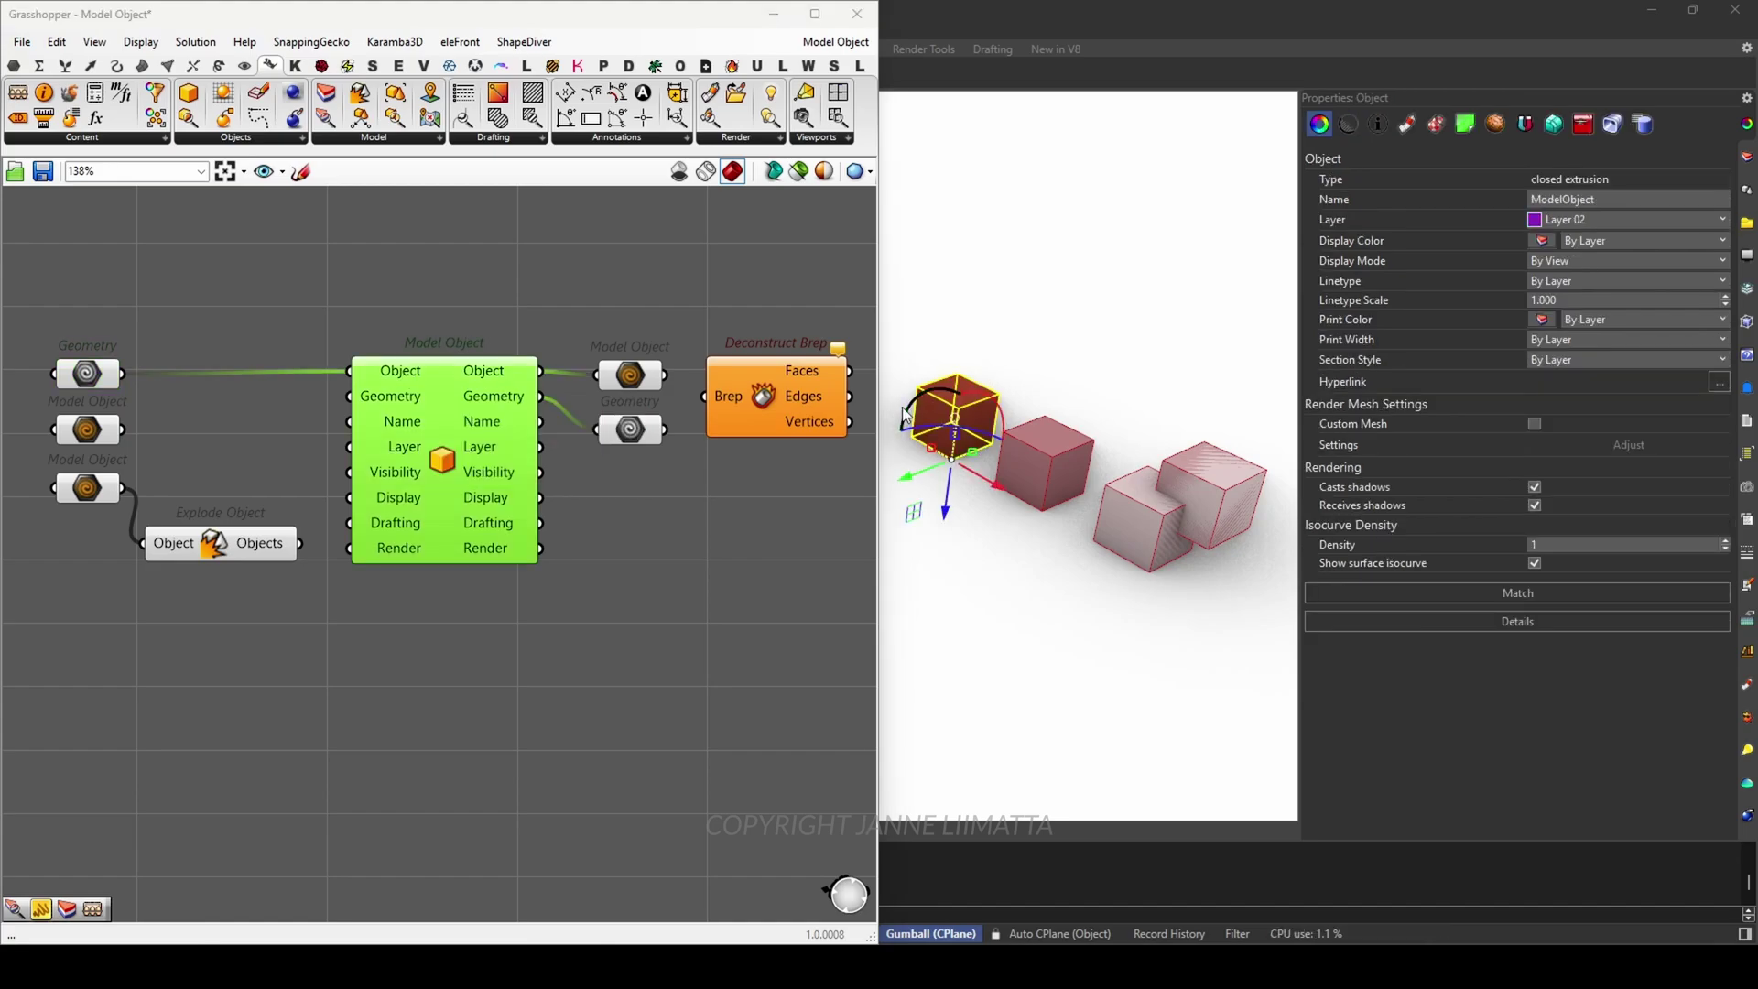
left_click(974, 612)
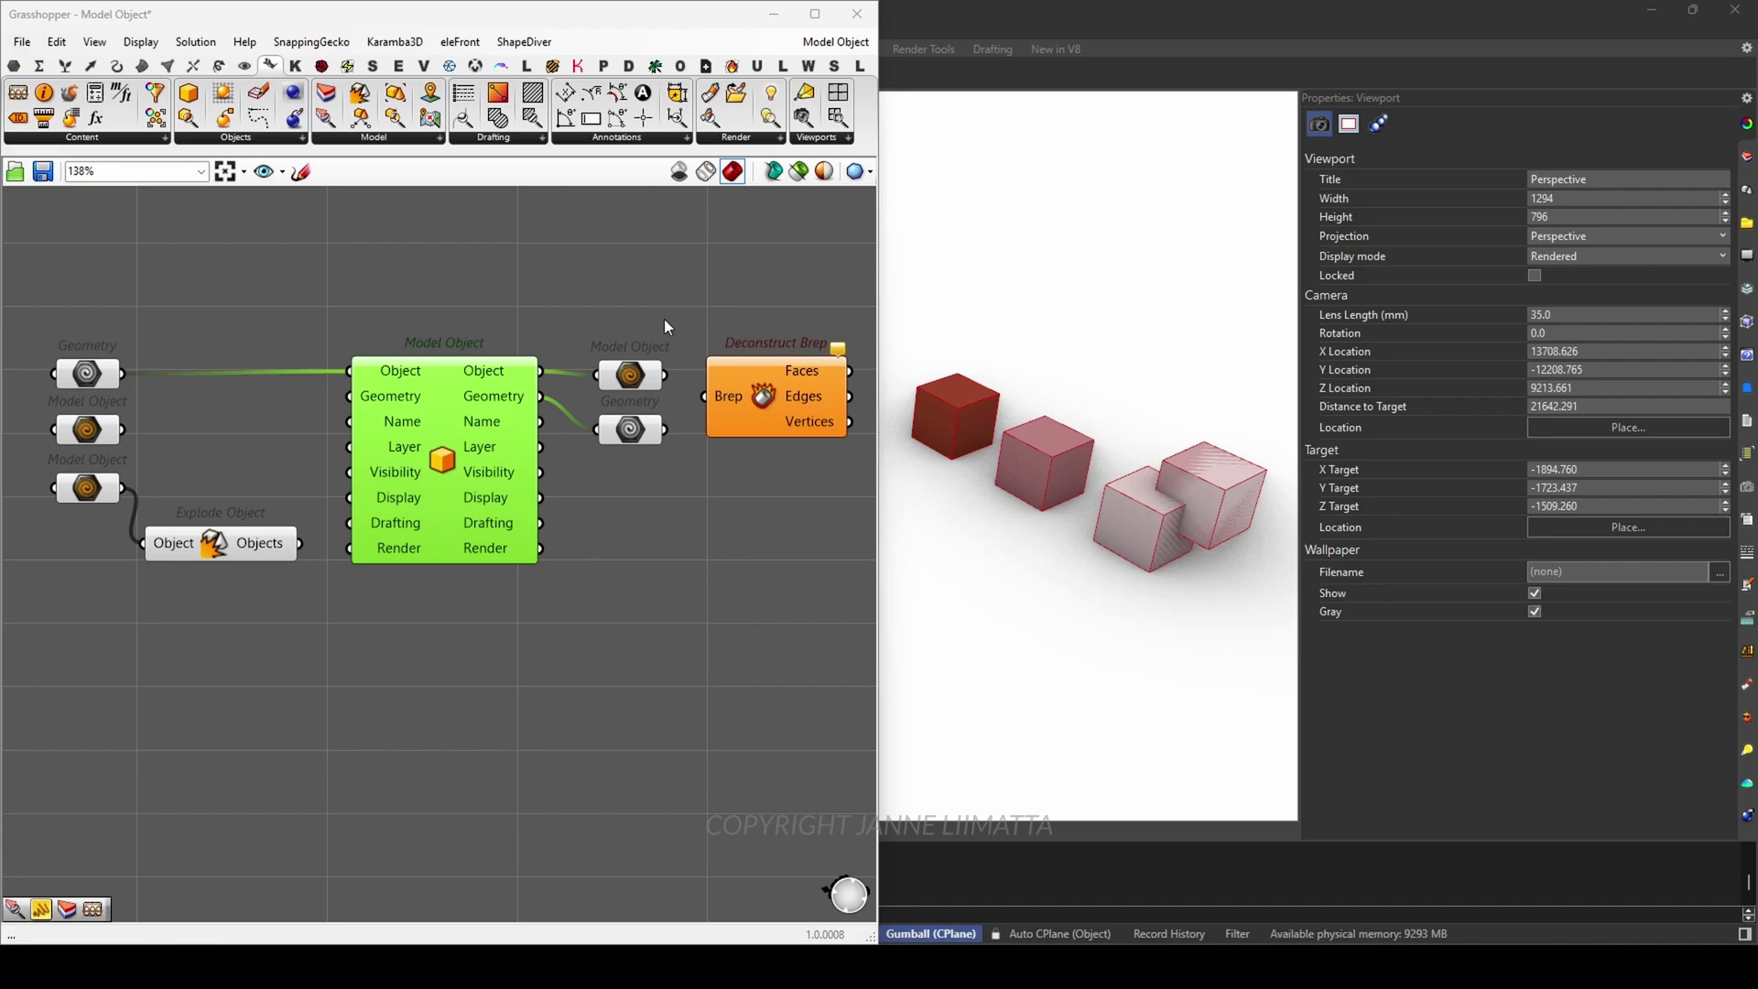
Connect the output Model Object parameter to the Brep input of Deconstruct Brep, and replace that source with the output Geometry parameter.
left_click(644, 379)
left_click(632, 430)
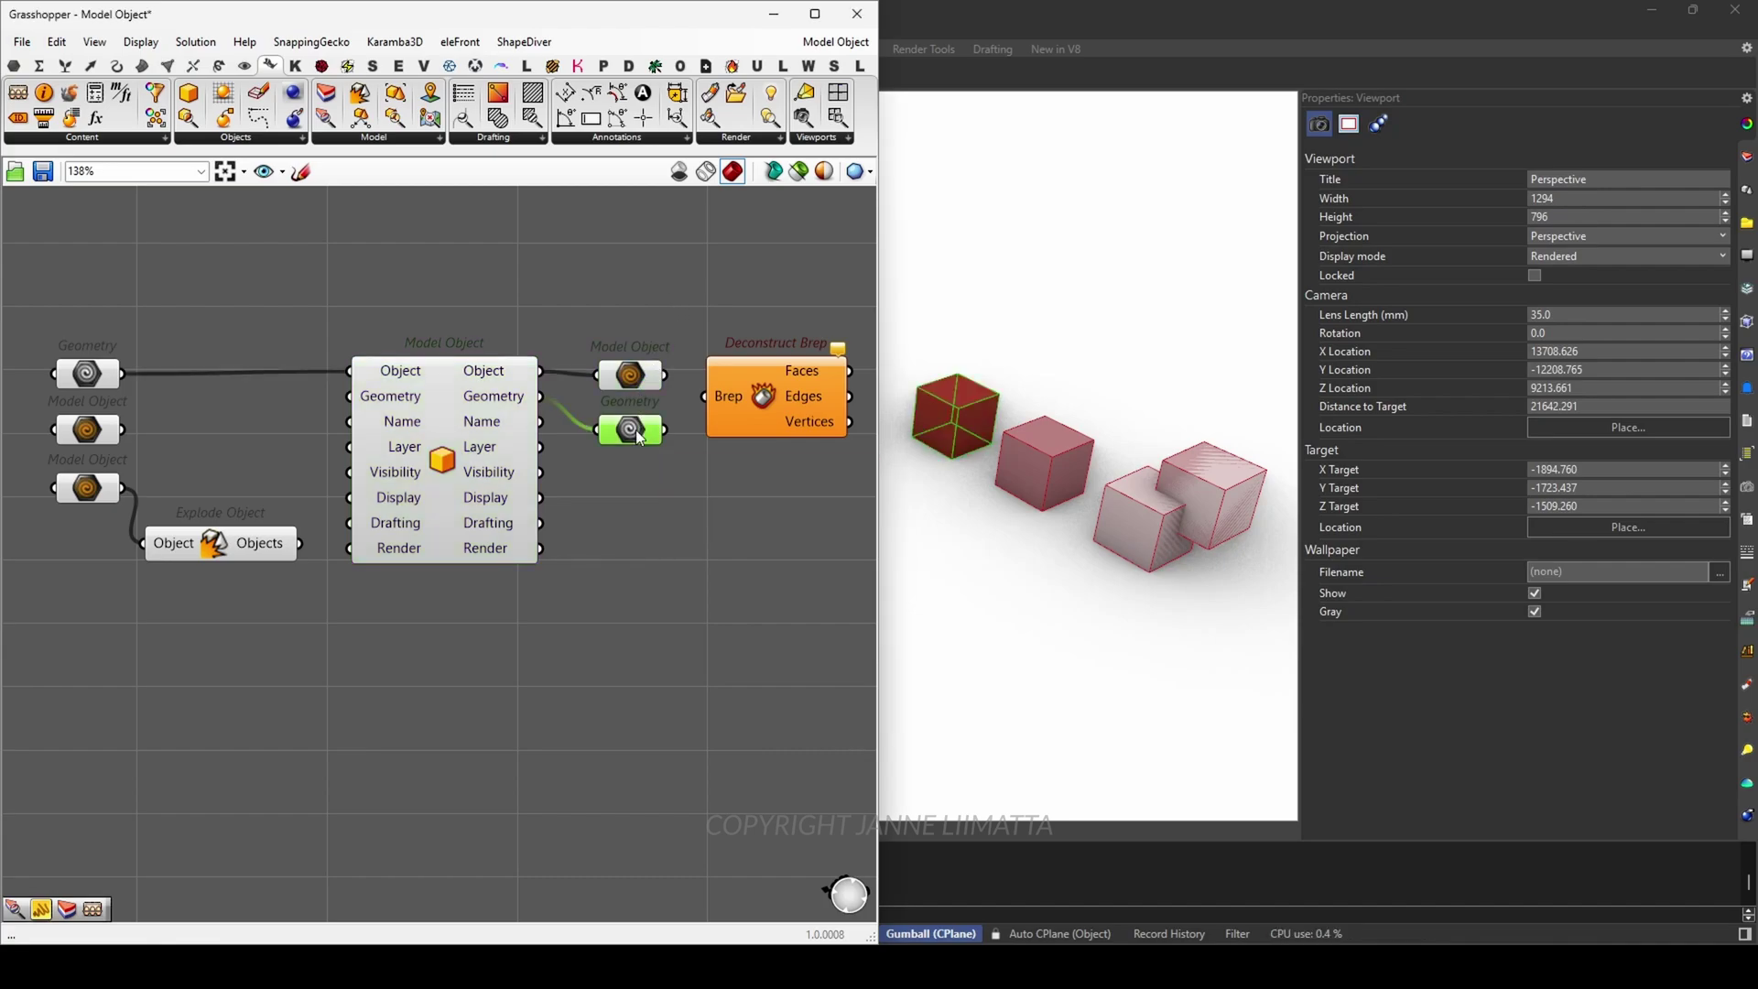
left_click(662, 312)
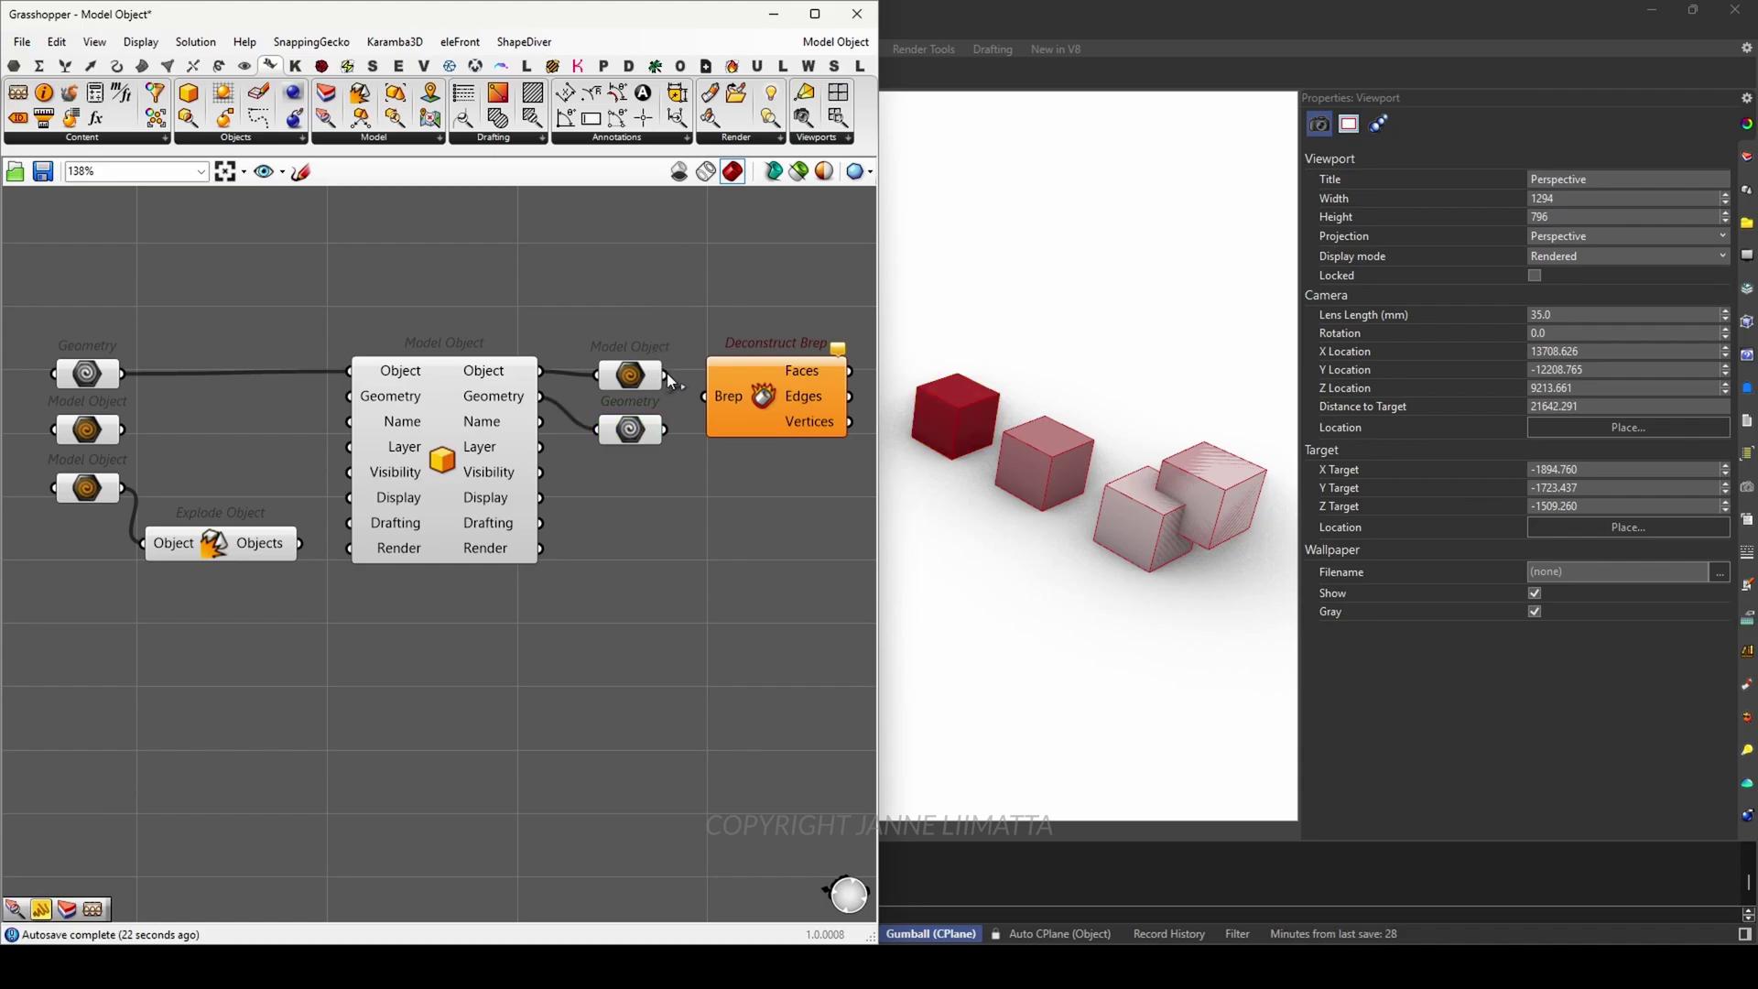
left_click_drag(667, 372, 702, 394)
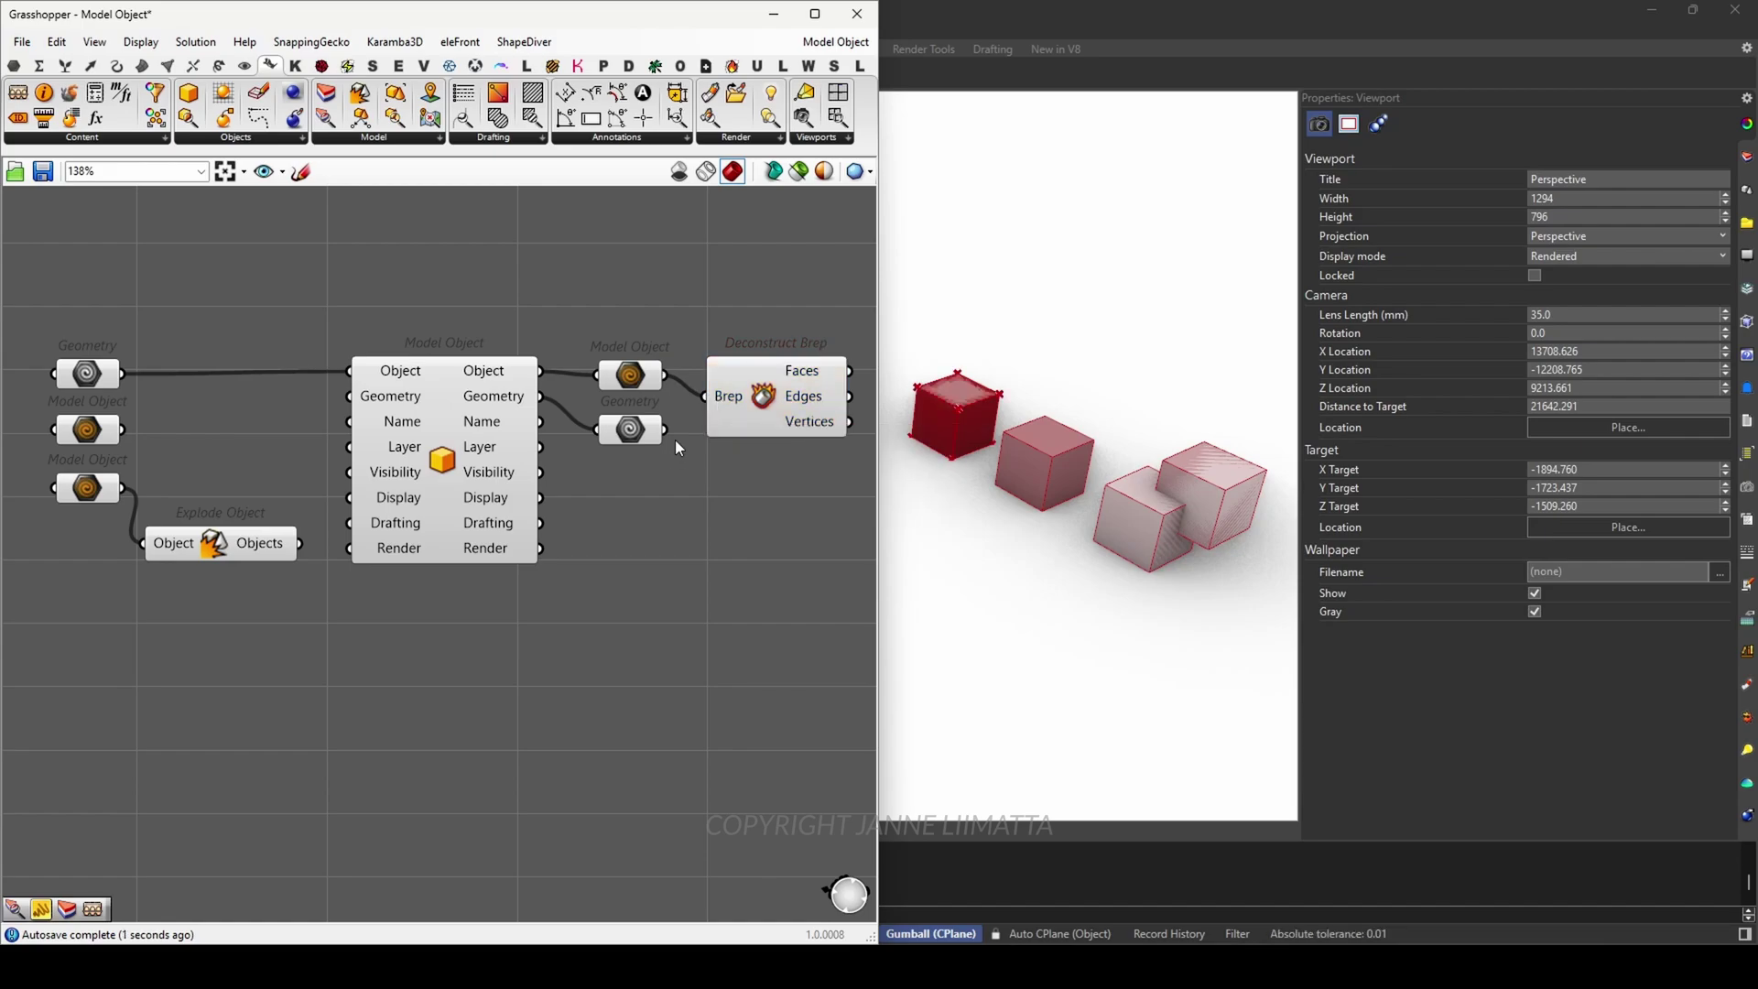
left_click(731, 399)
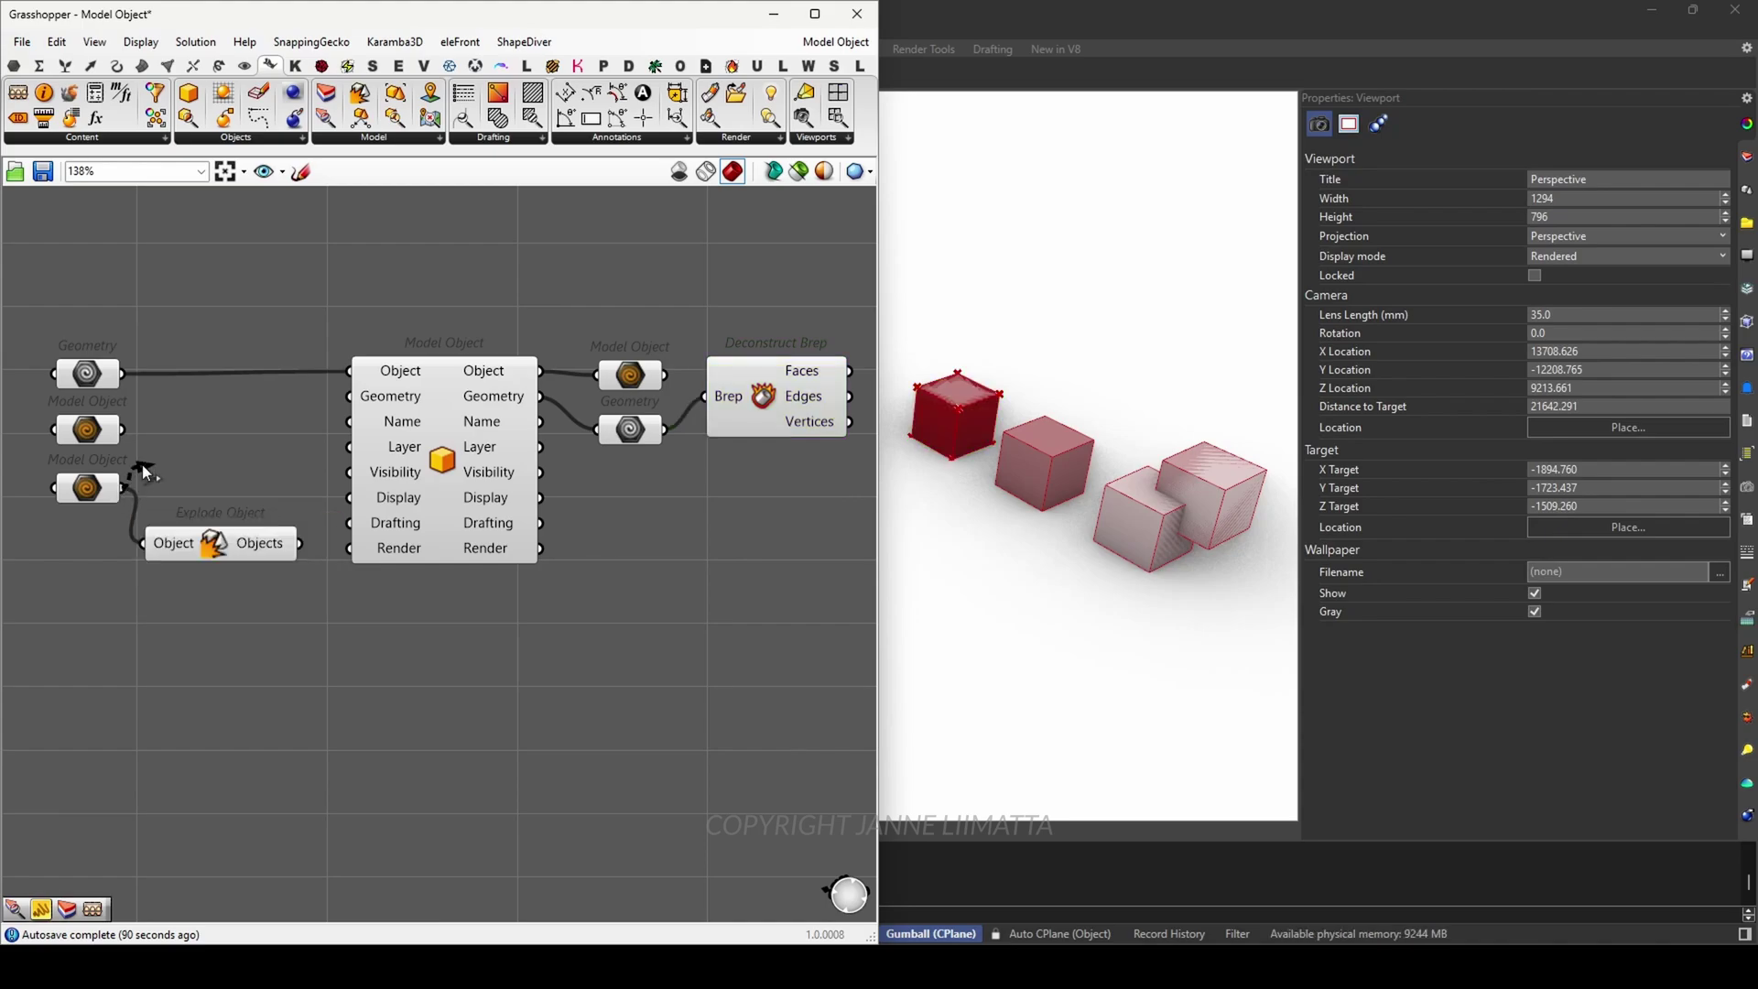
Try the bottom Model Object parameter as the Model Object component's Object source and inspect the output parameters and Deconstruct Brep's Brep input.
left_click_drag(144, 471, 355, 359)
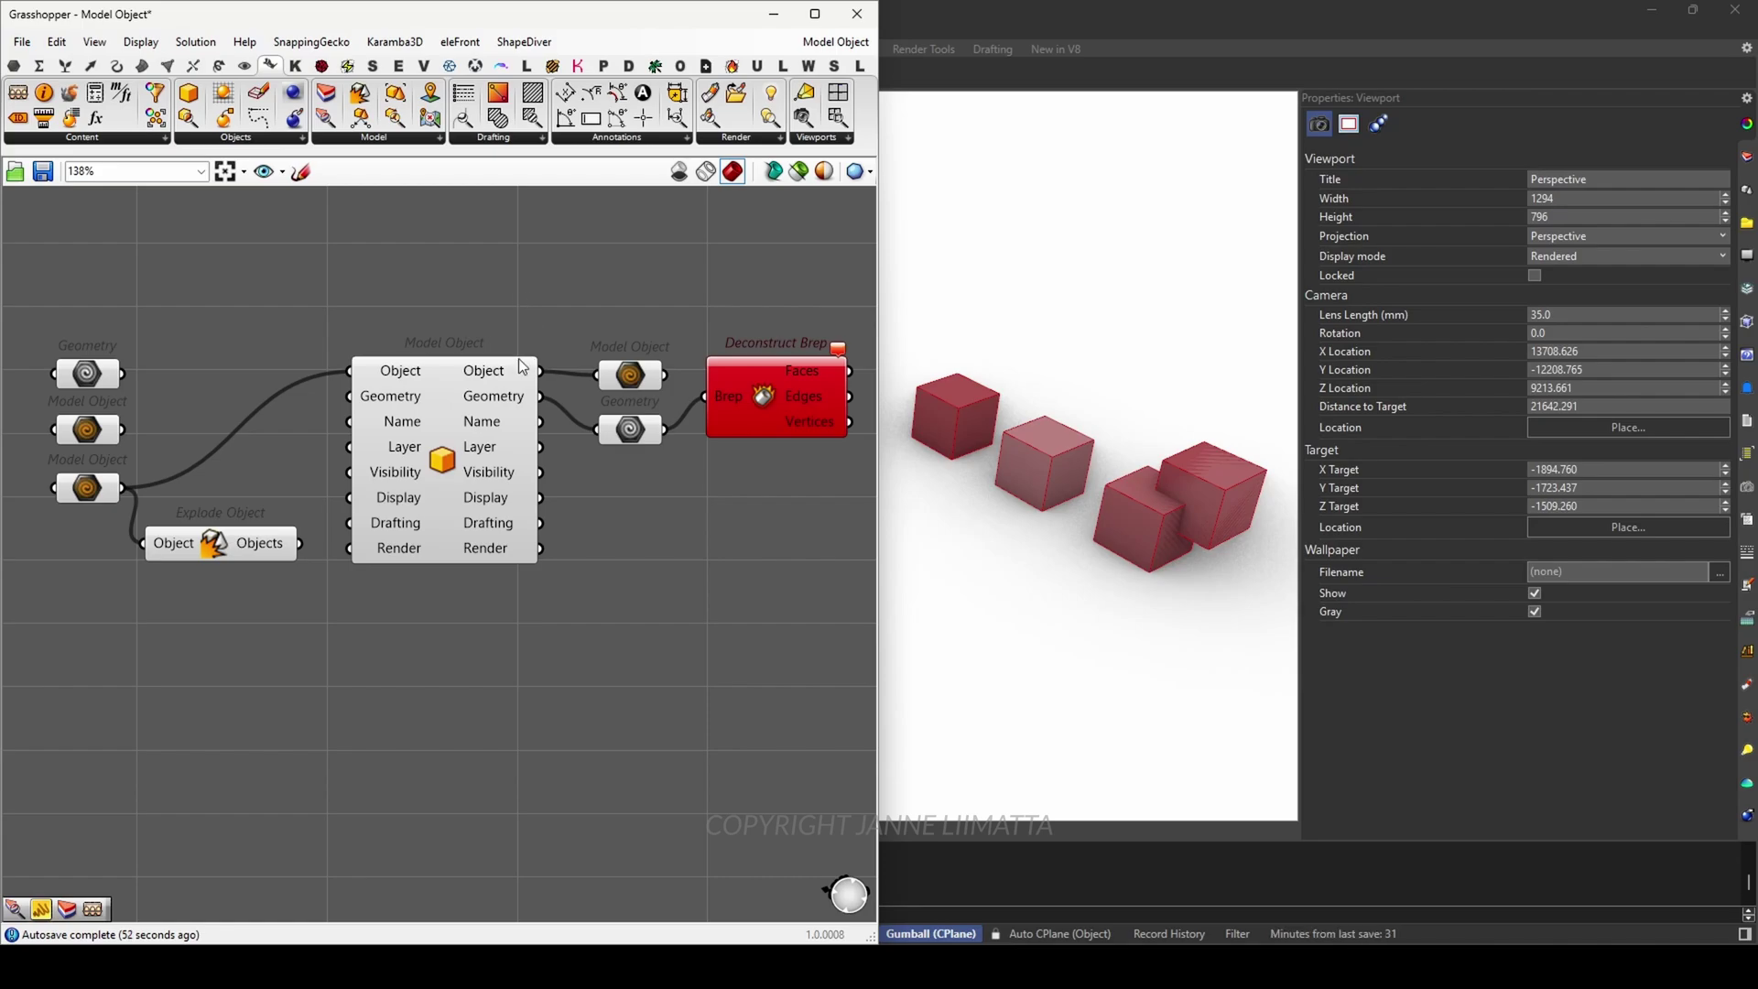
mouse_move(613, 380)
mouse_move(629, 436)
mouse_move(731, 407)
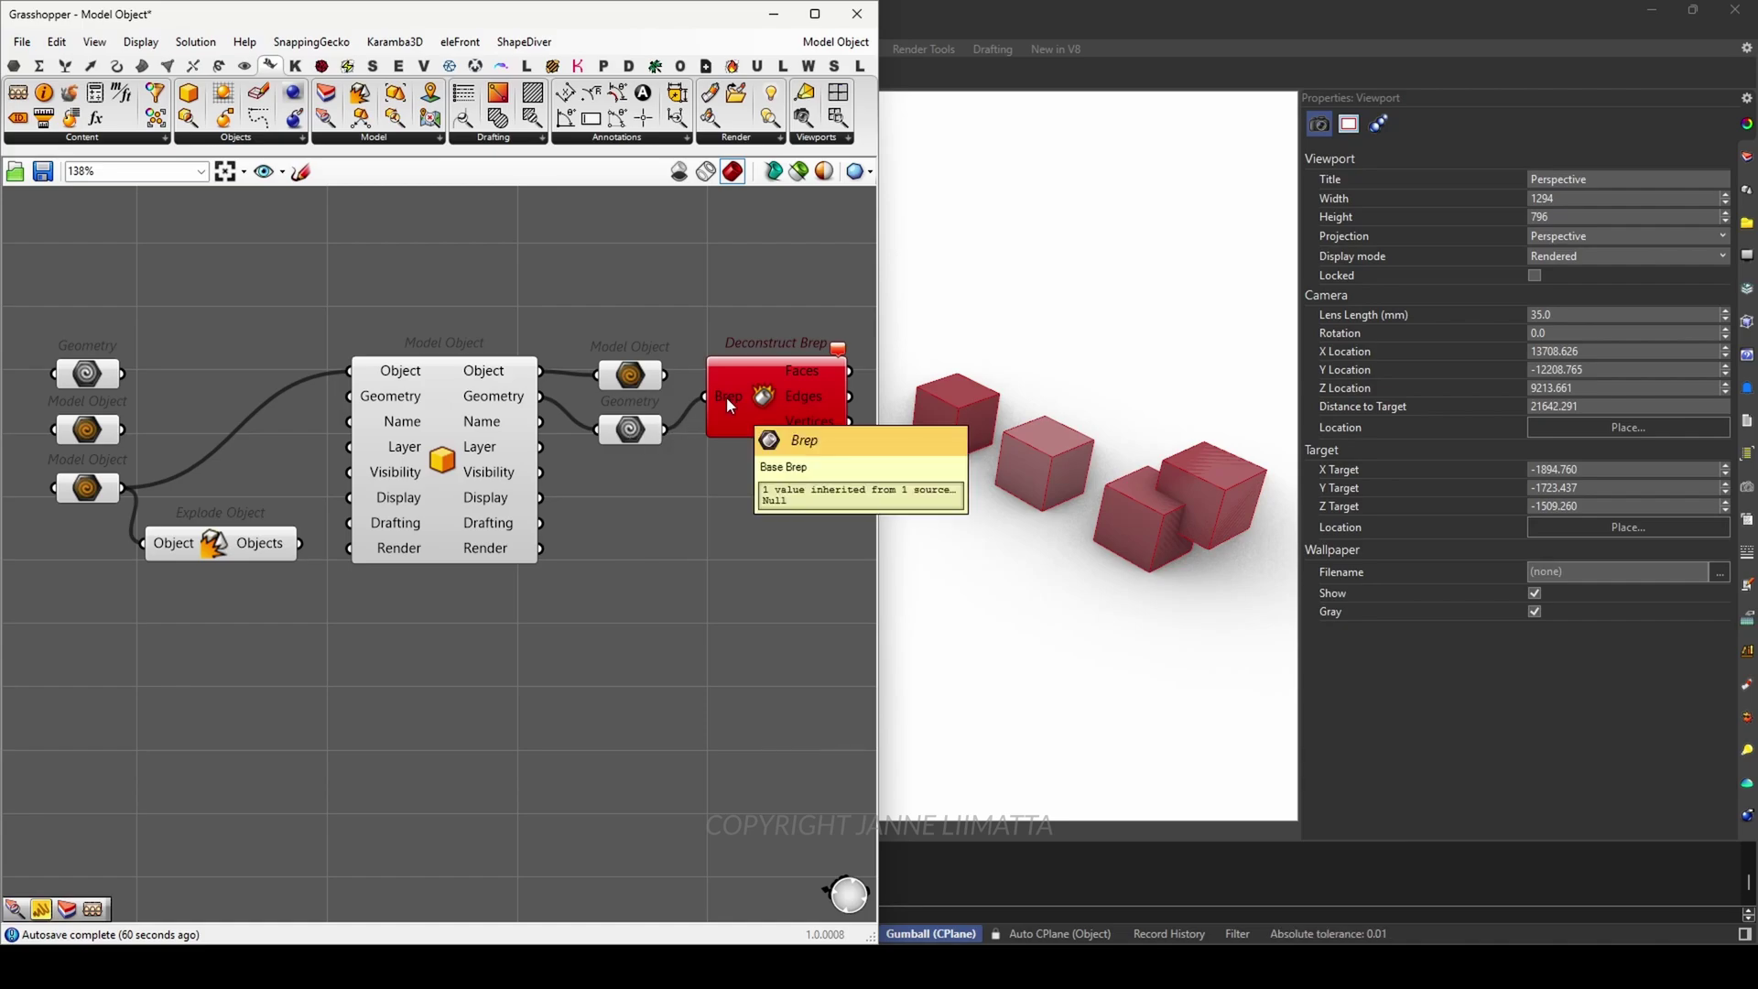
Feed Explode Object's Objects output into the Model Object component, and make the output Model Object parameter the source for Deconstruct Brep.
left_click_drag(306, 542, 368, 376)
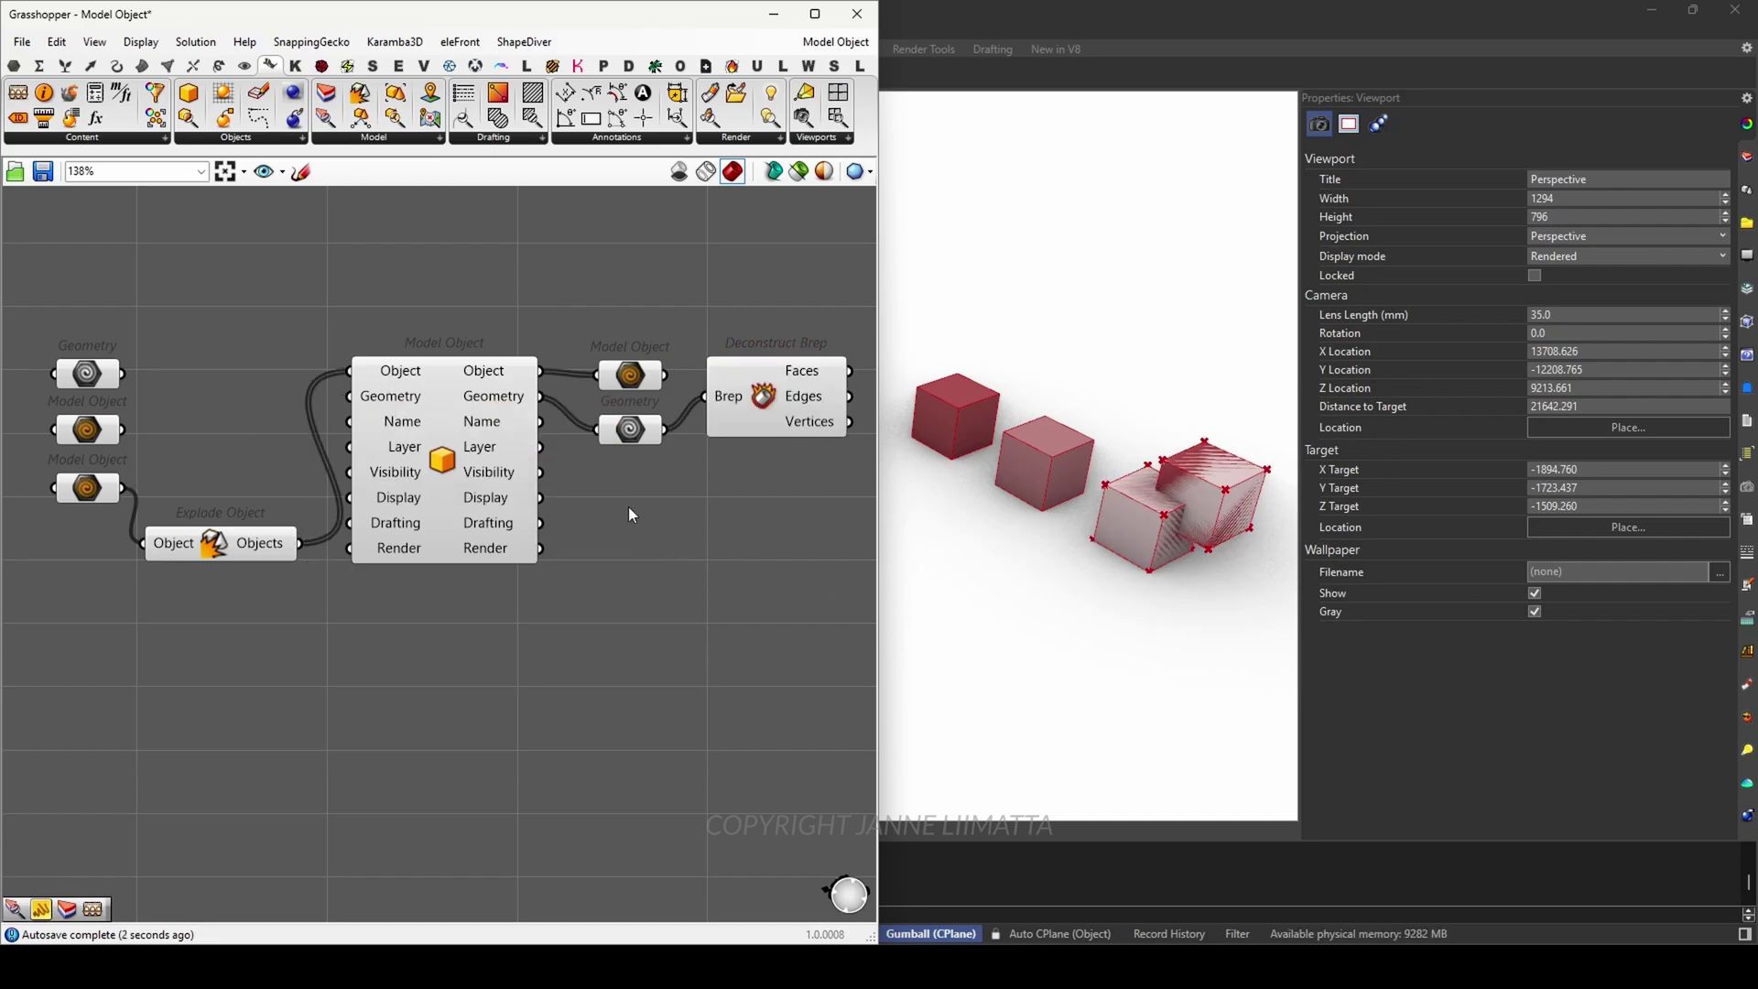
mouse_move(624, 432)
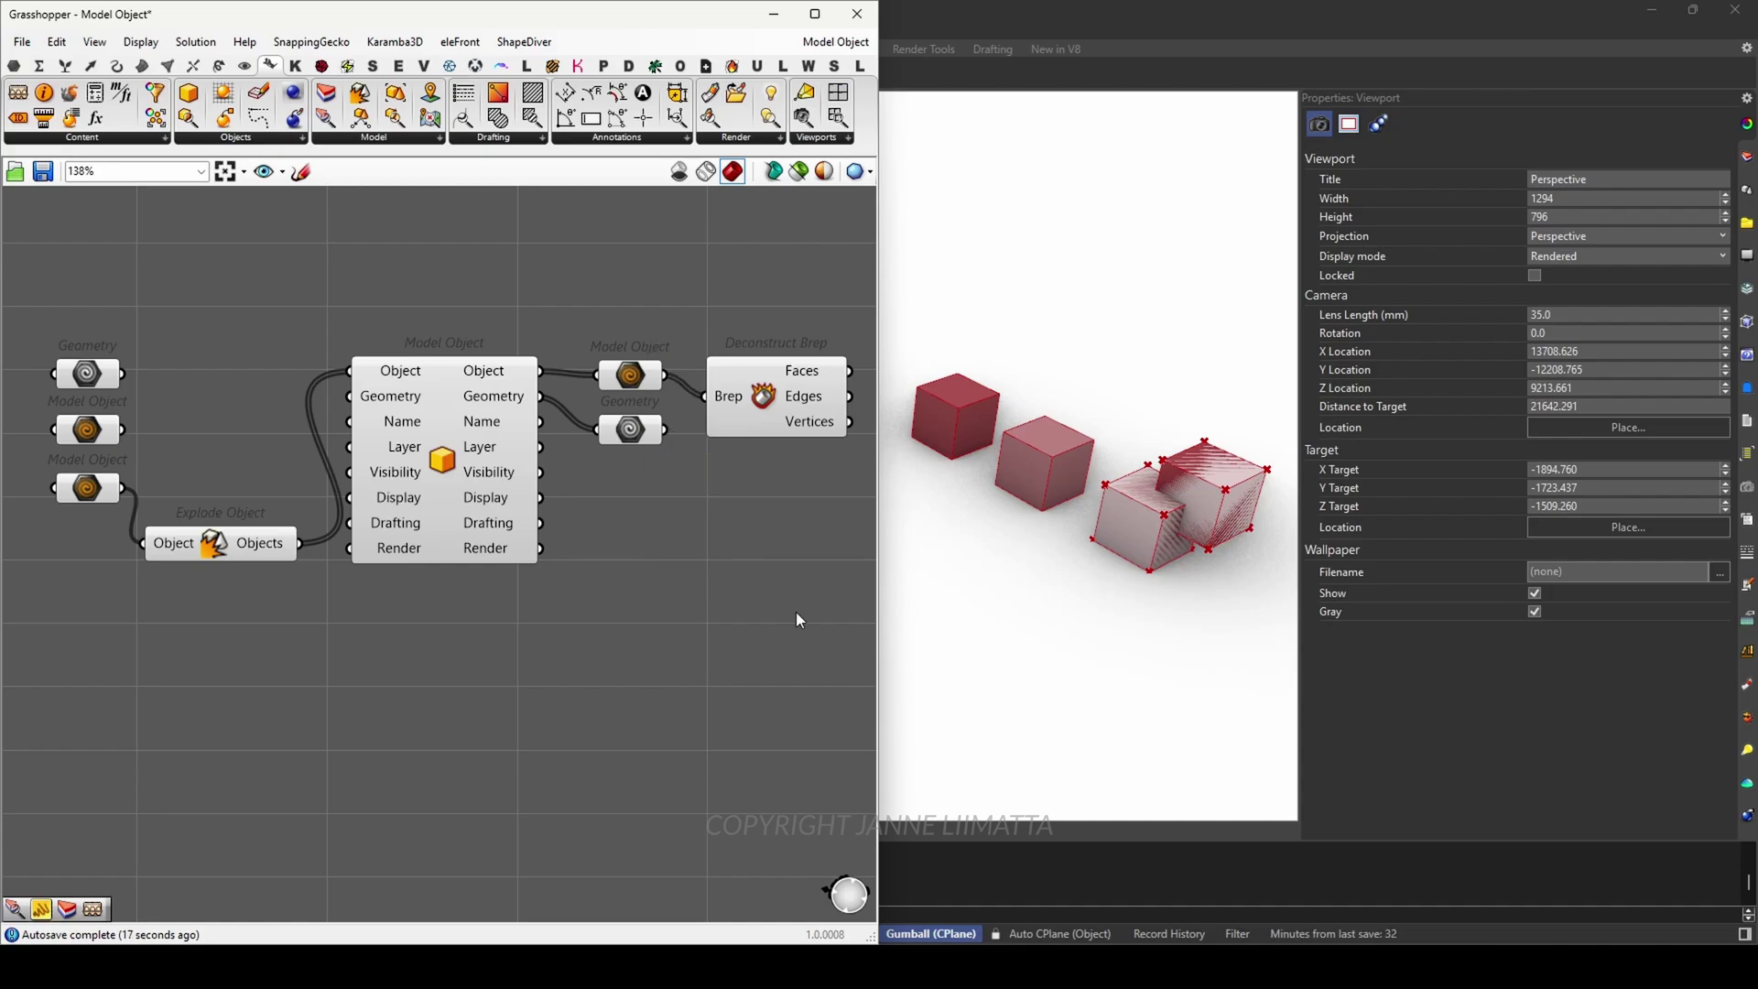
Go to the Query Model Objects definition, select its box in Rhino and check the object's Name property.
right_click_drag(795, 613, 427, 635)
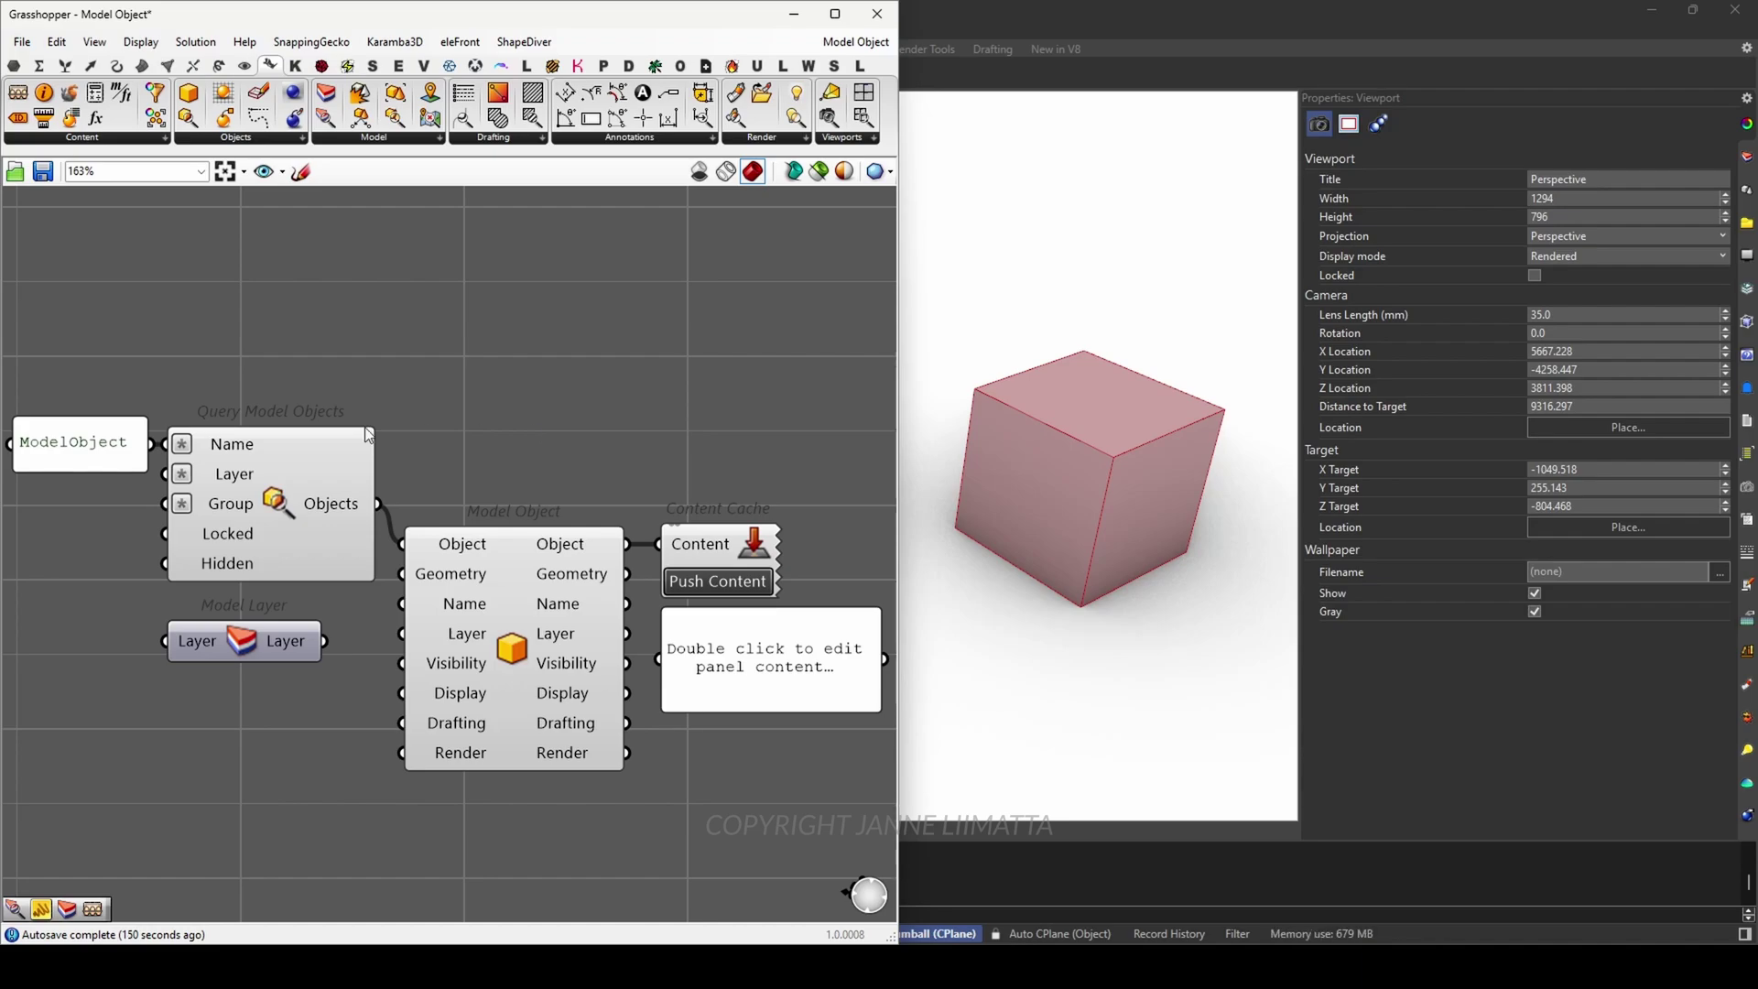
left_click(1045, 507)
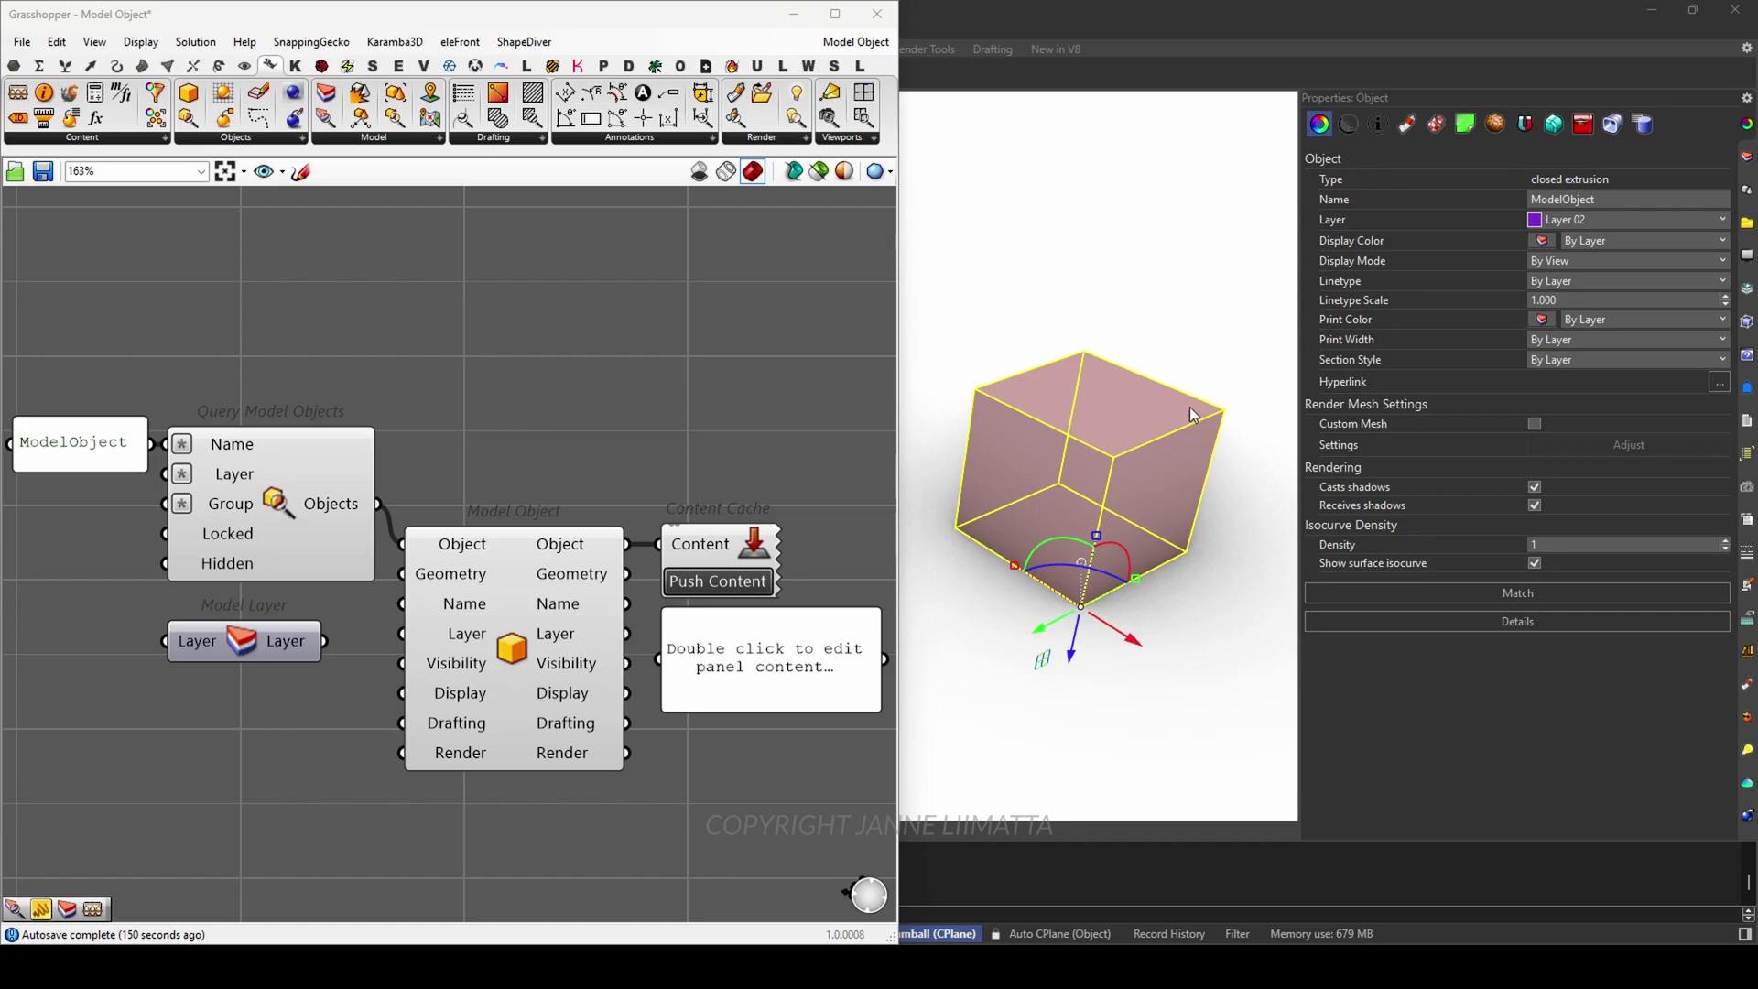
double_click(1580, 200)
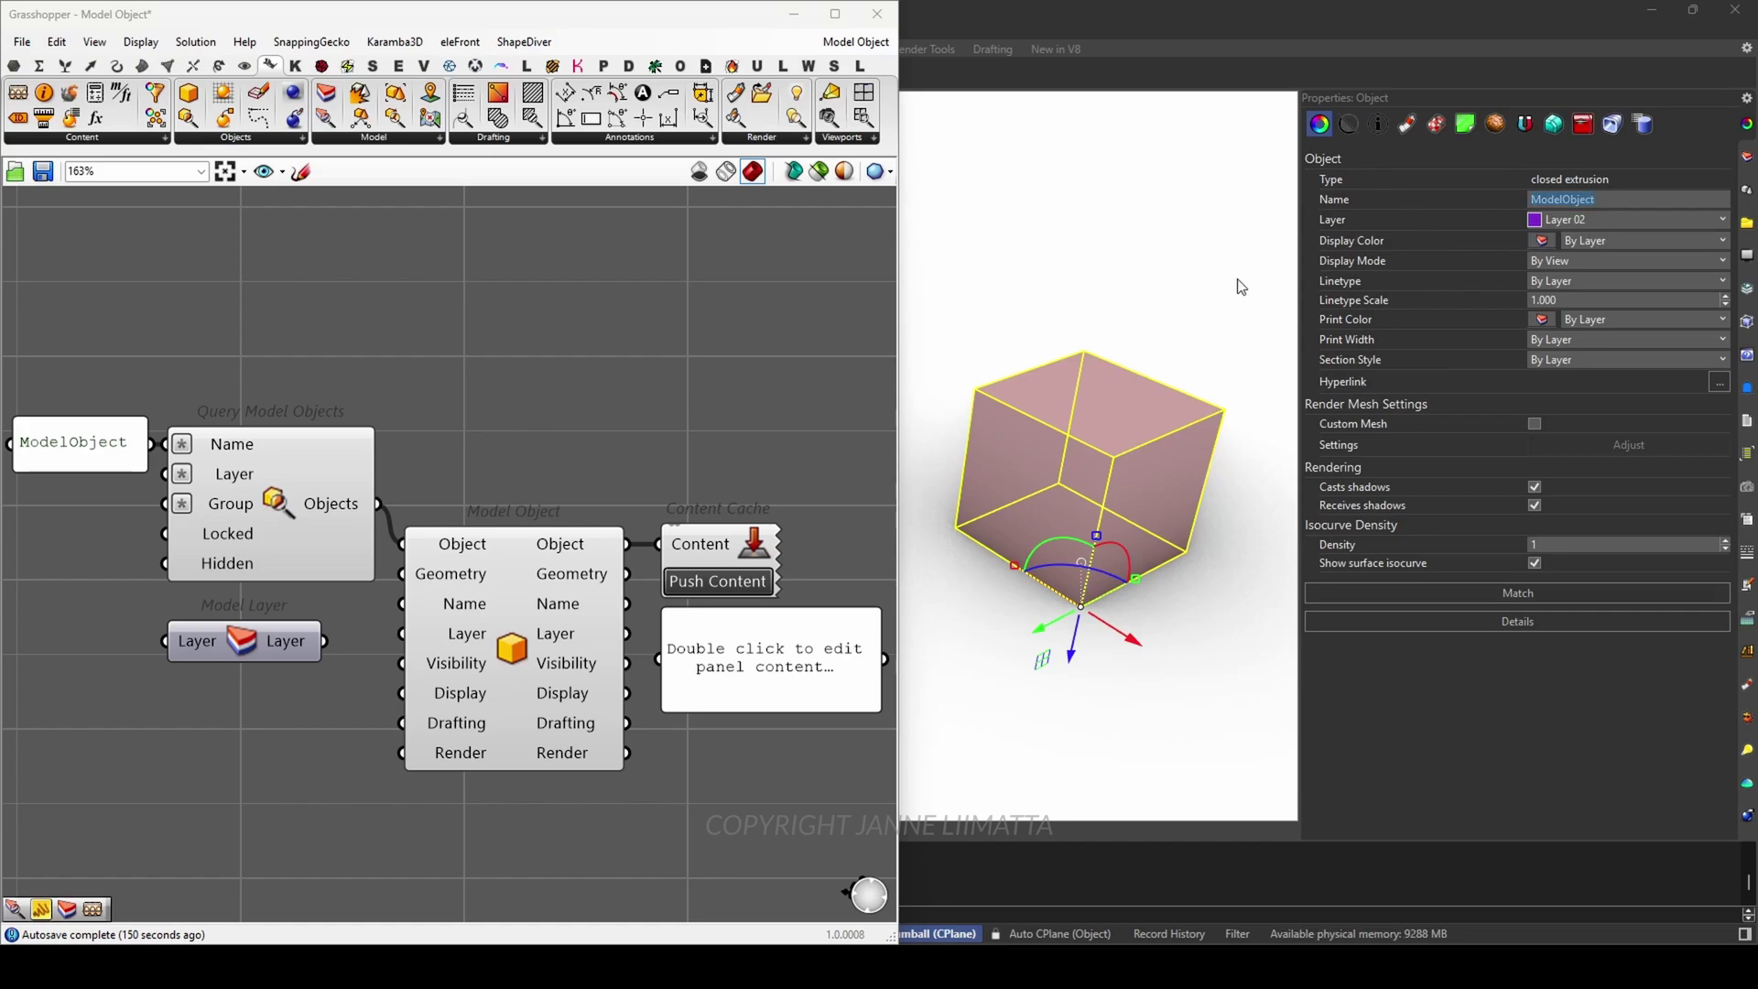
Examine how Query Model Objects feeds the Model Object component and how its Object output reaches Content Cache.
left_click(324, 495)
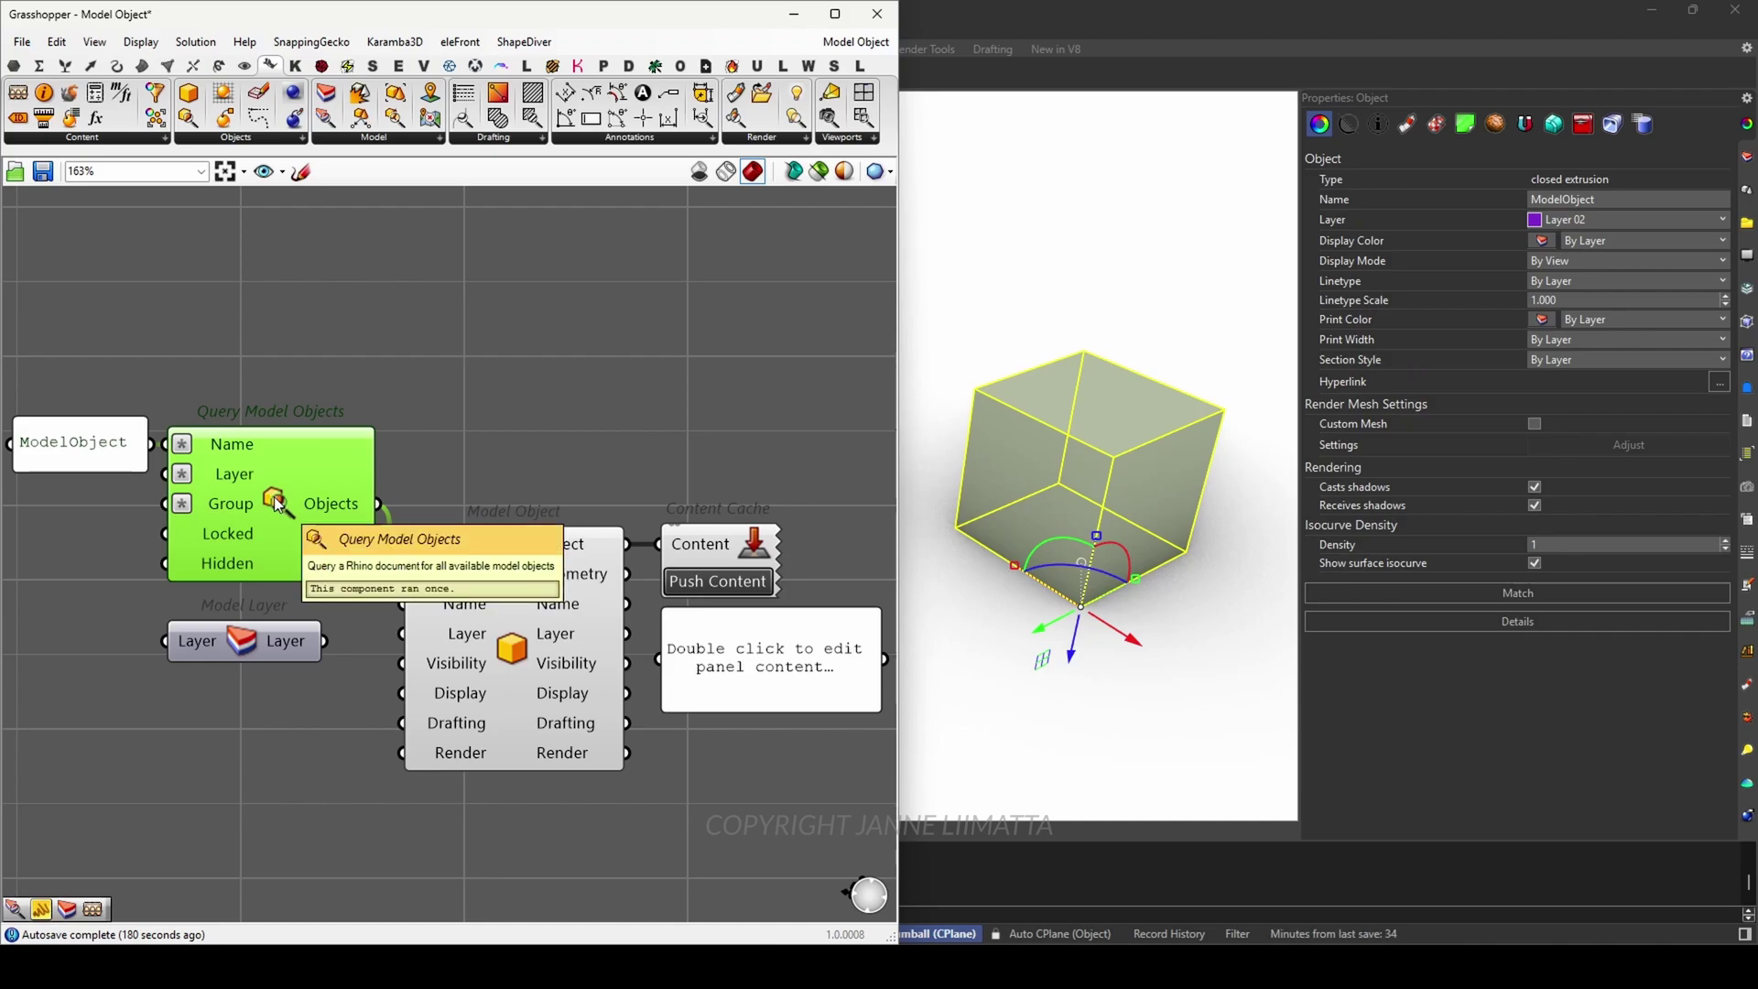
left_click(354, 481)
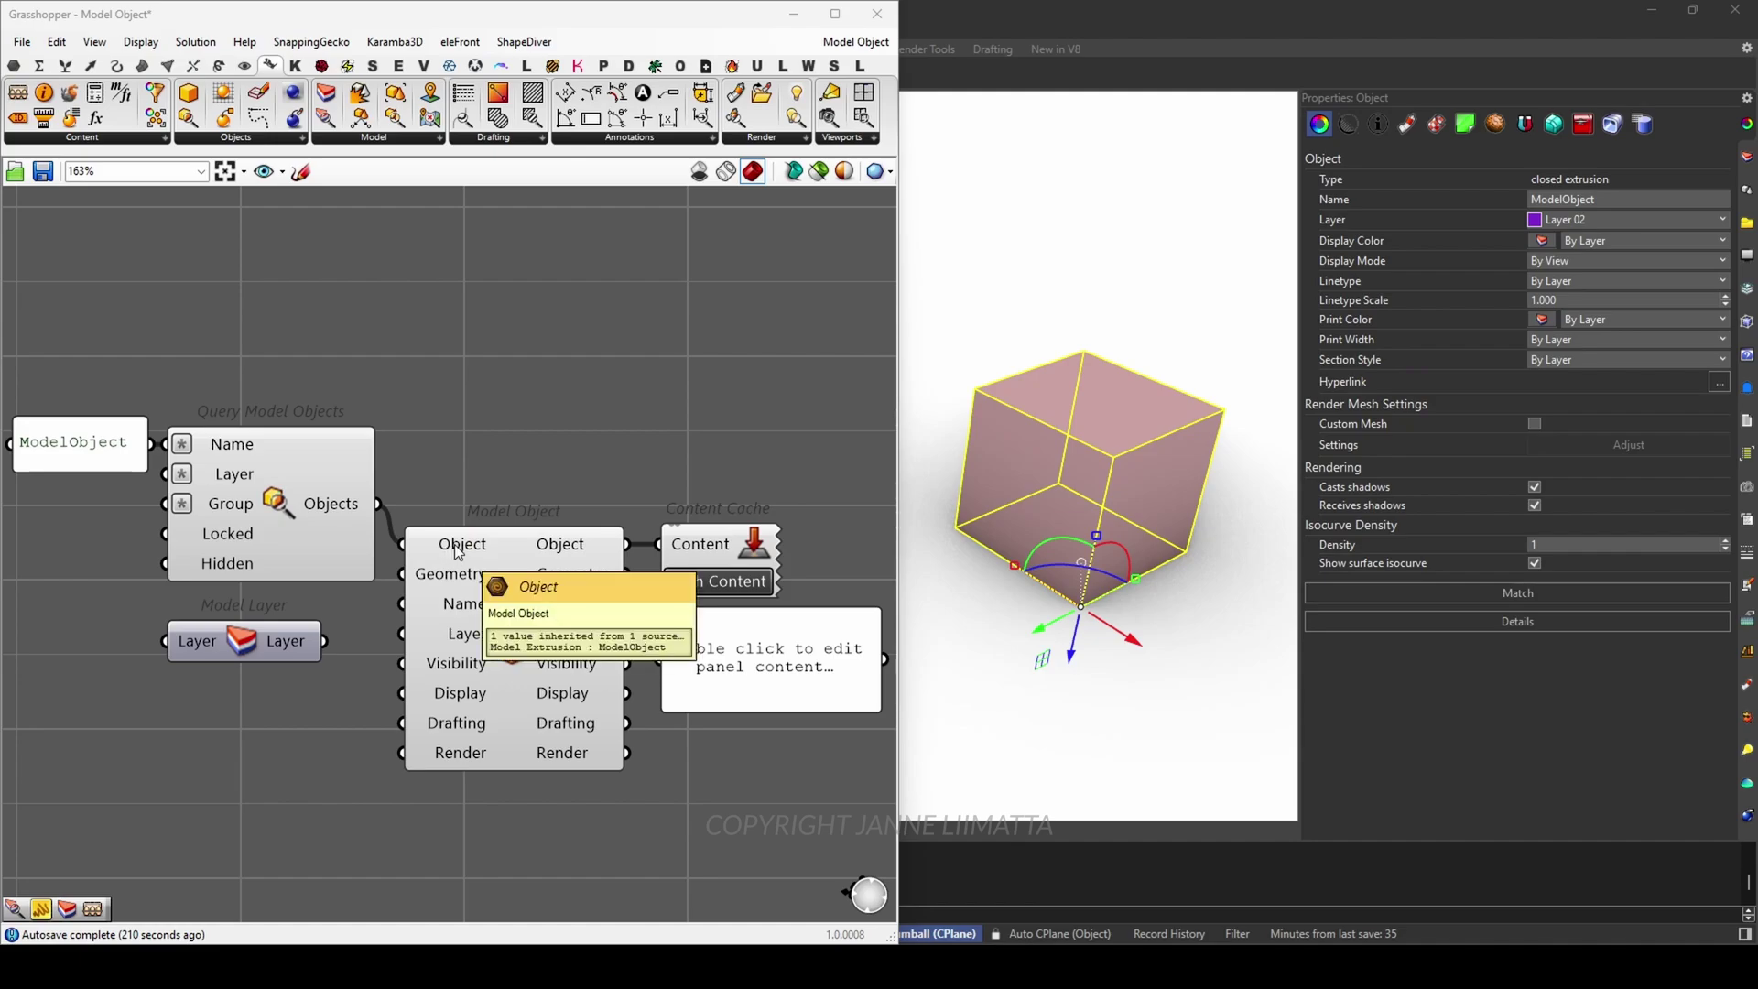
left_click(703, 546)
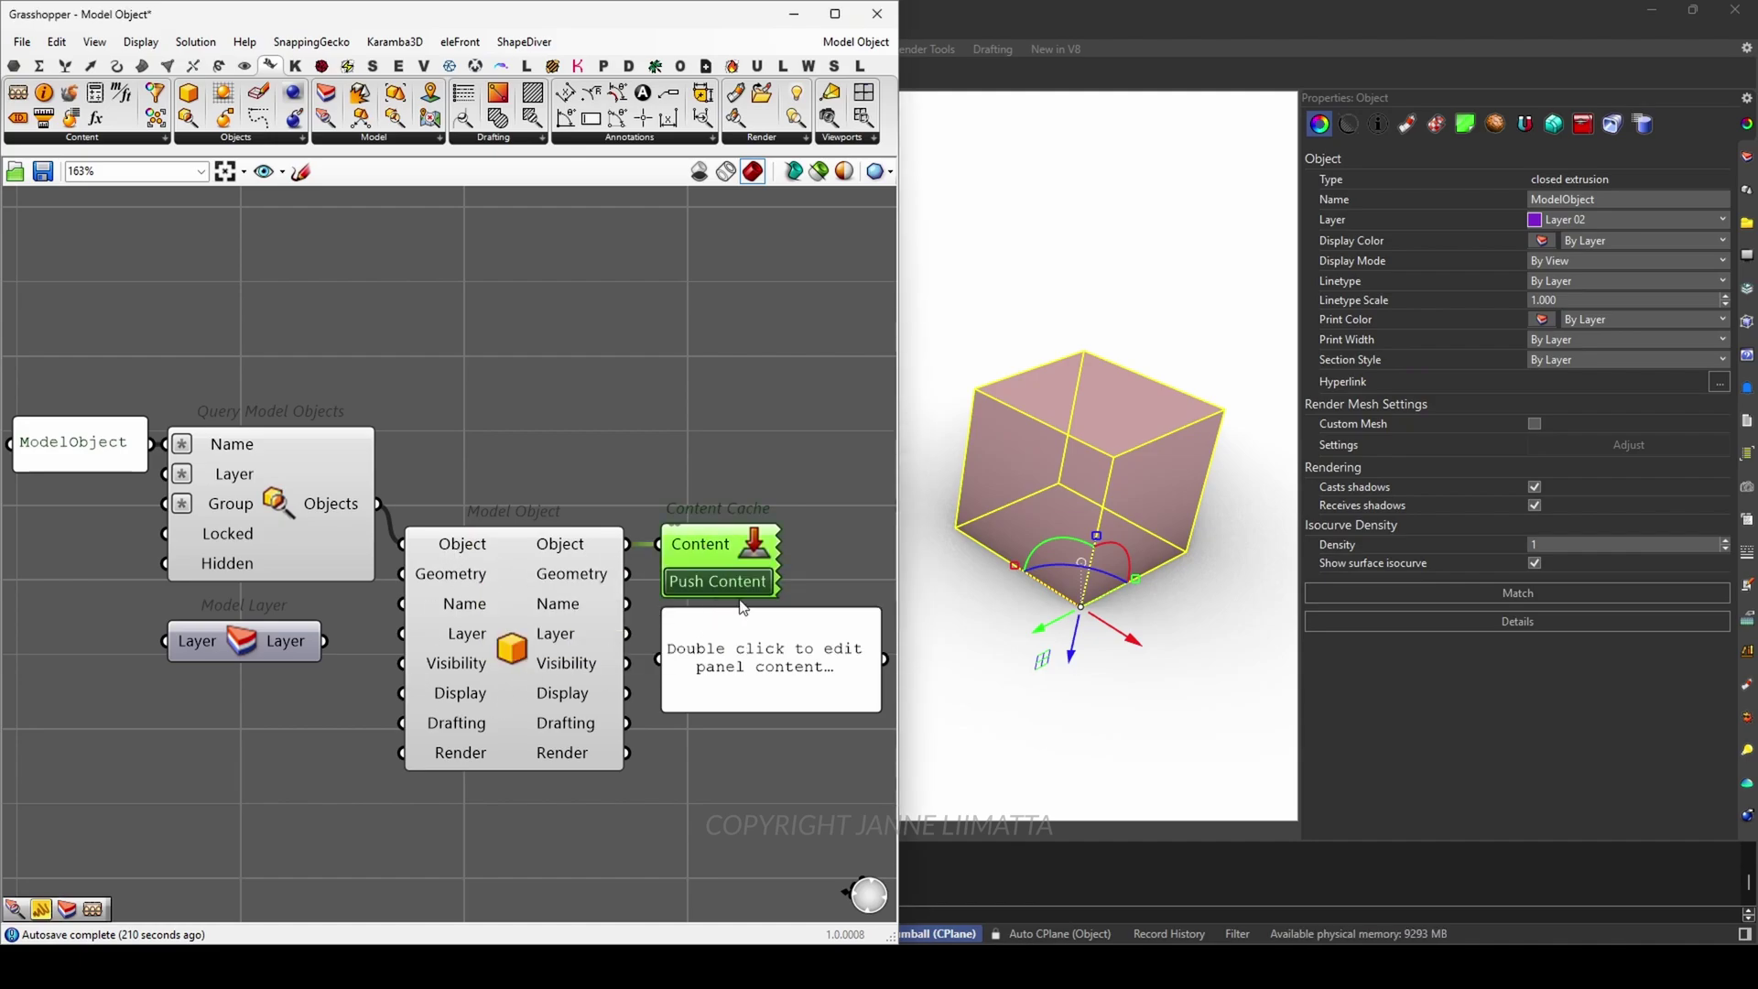
left_click(760, 428)
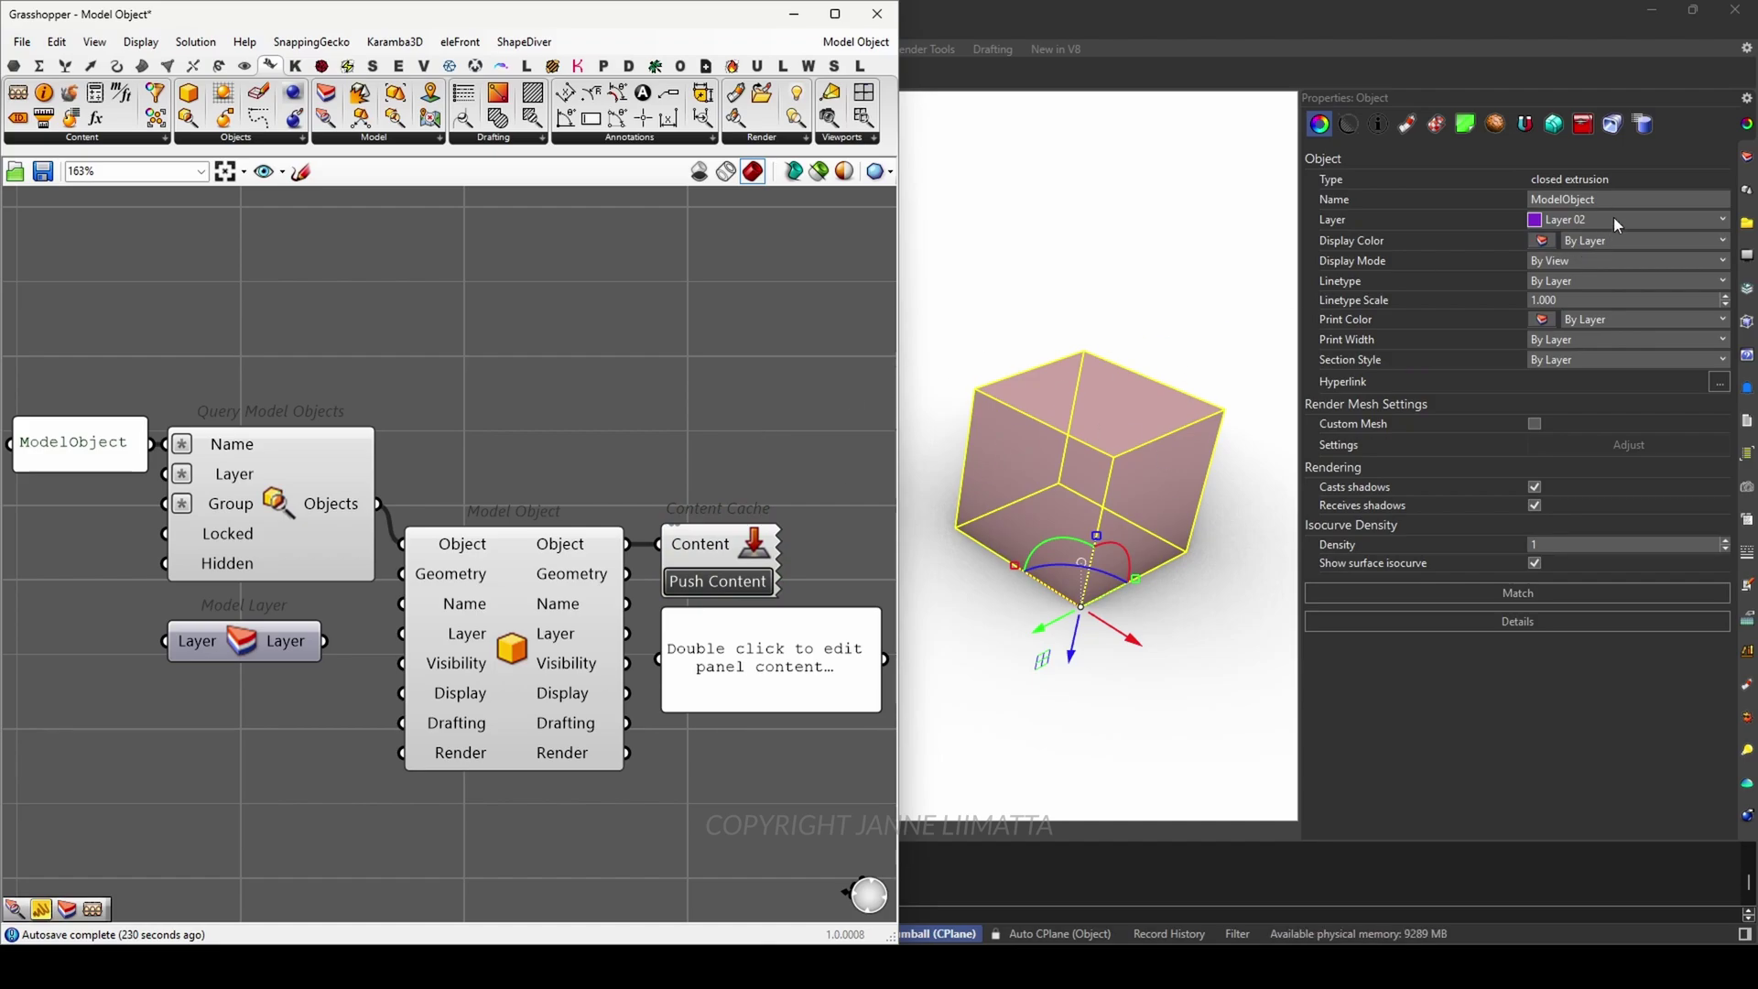
Connect Model Layer to the Model Object component's Layer input, and connect its Layer output to the empty panel.
left_click_drag(337, 641, 402, 634)
left_click_drag(628, 634, 657, 658)
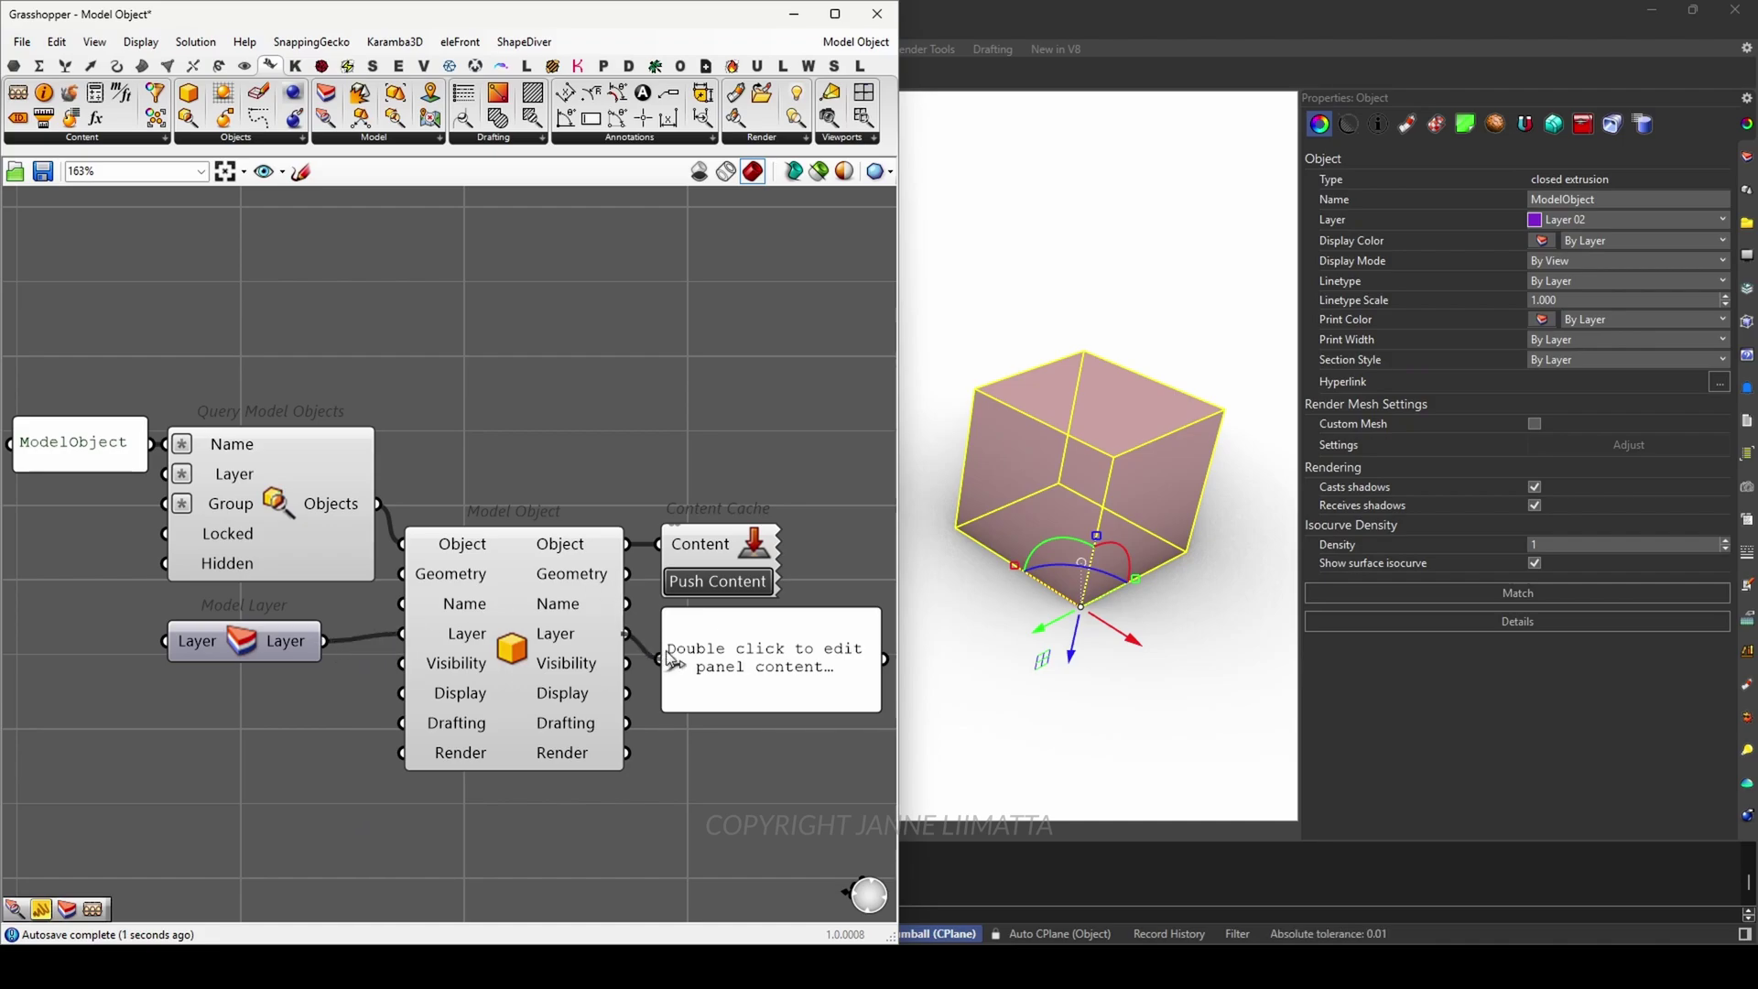
Set the Model Layer component's layer to Layer 01 and push the content to the Rhino document.
right_click(203, 645)
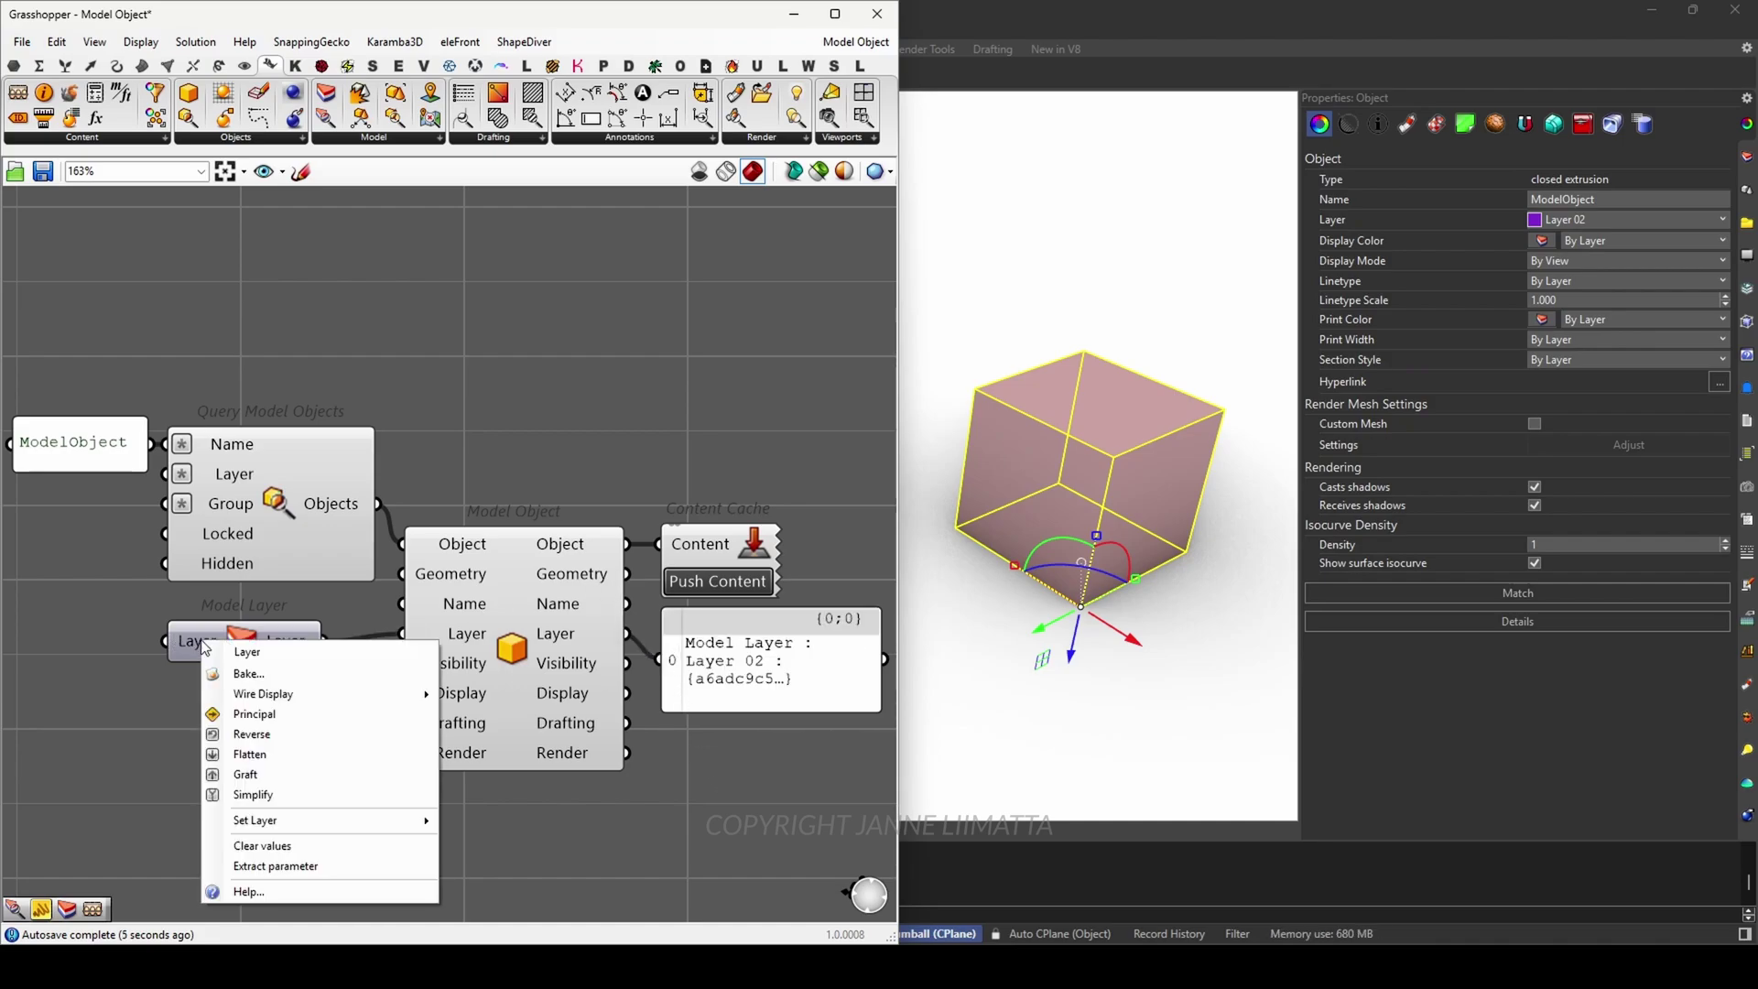
mouse_move(293, 823)
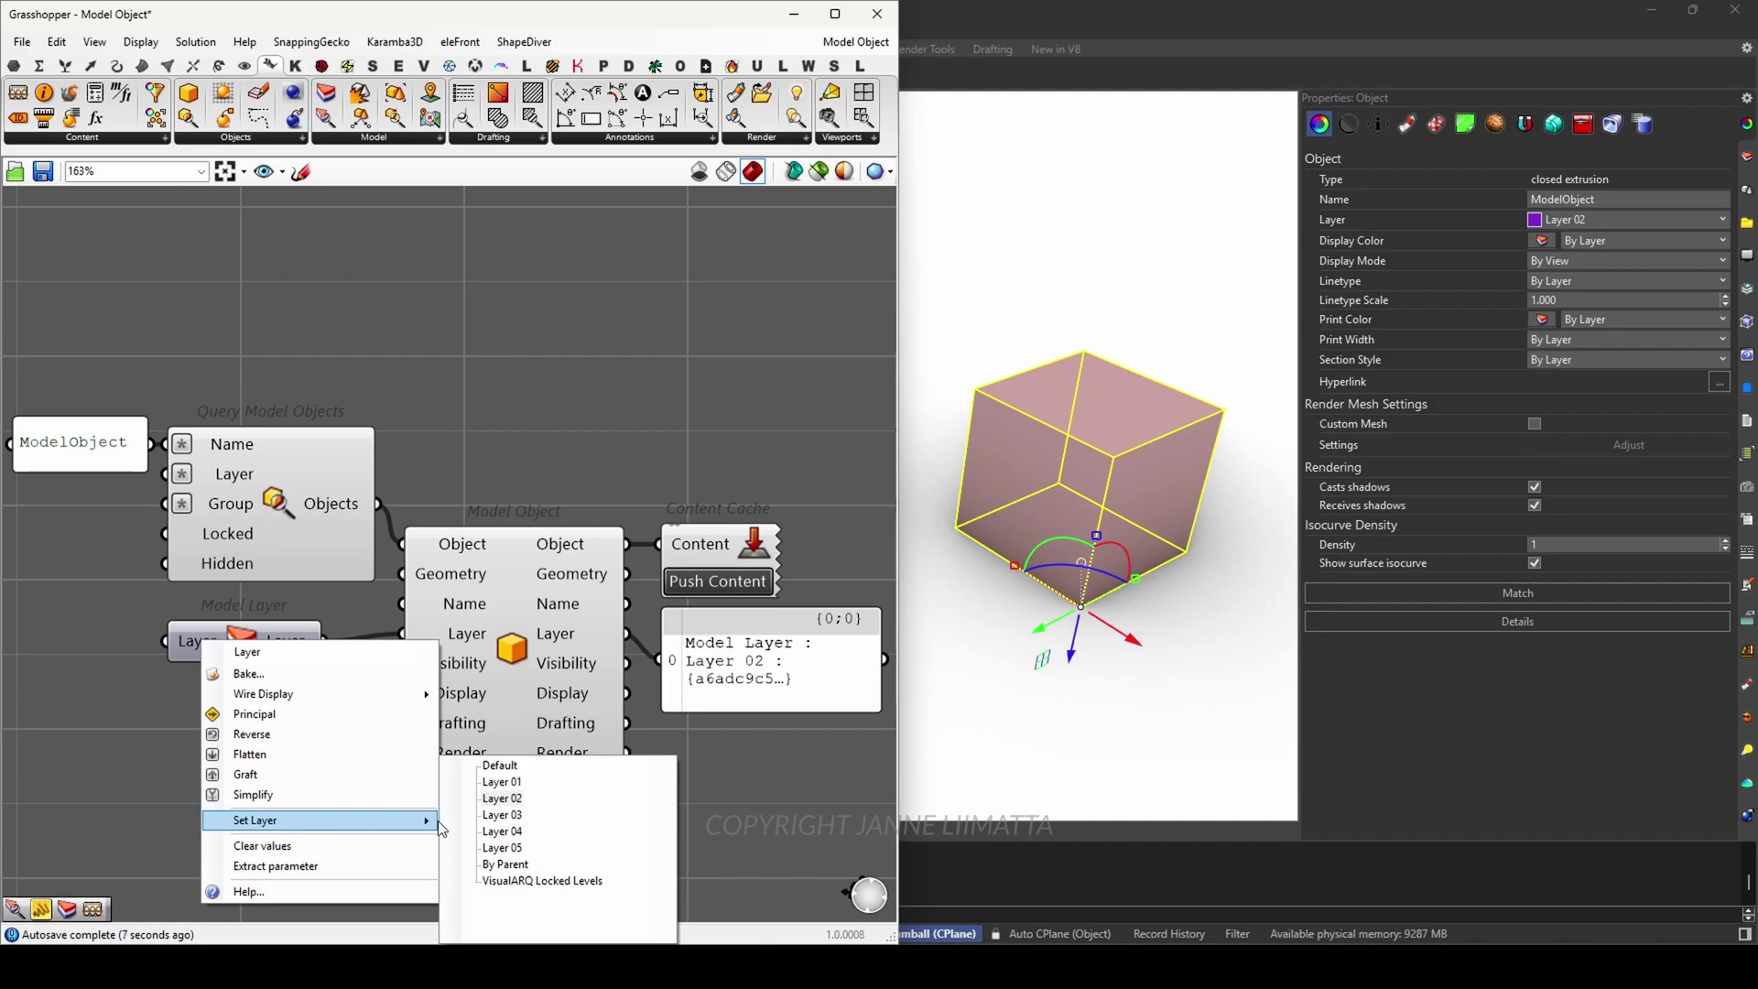
left_click(495, 783)
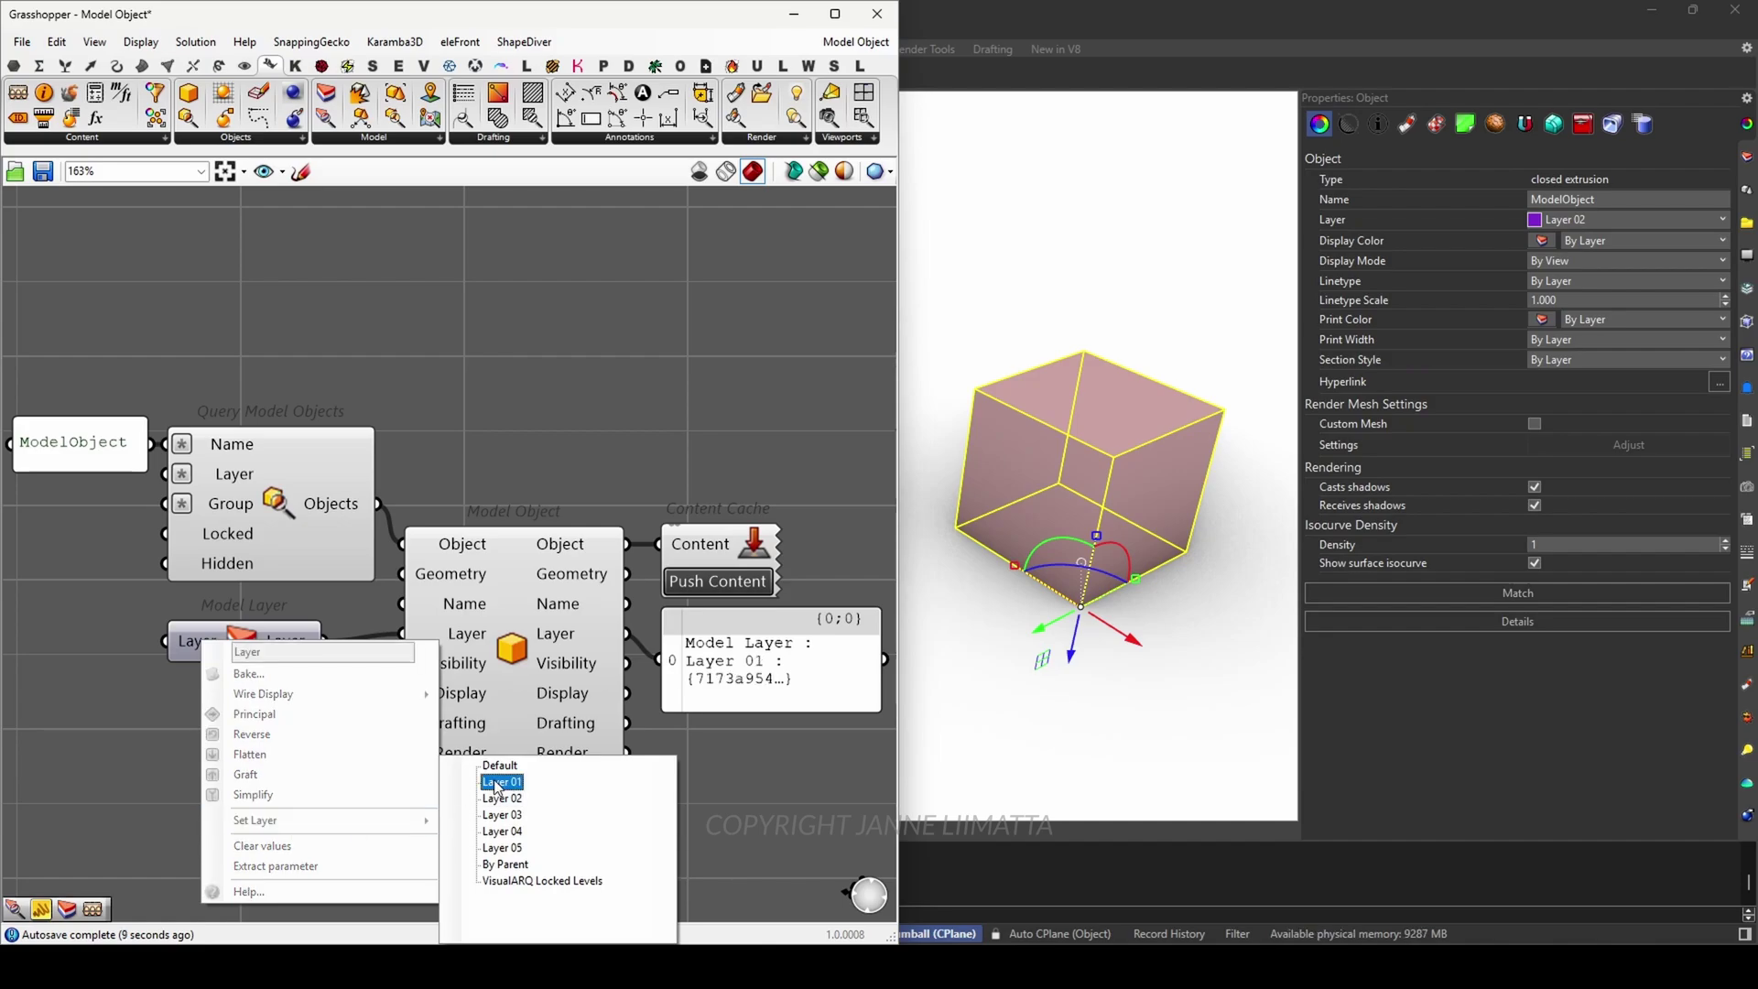
left_click(750, 583)
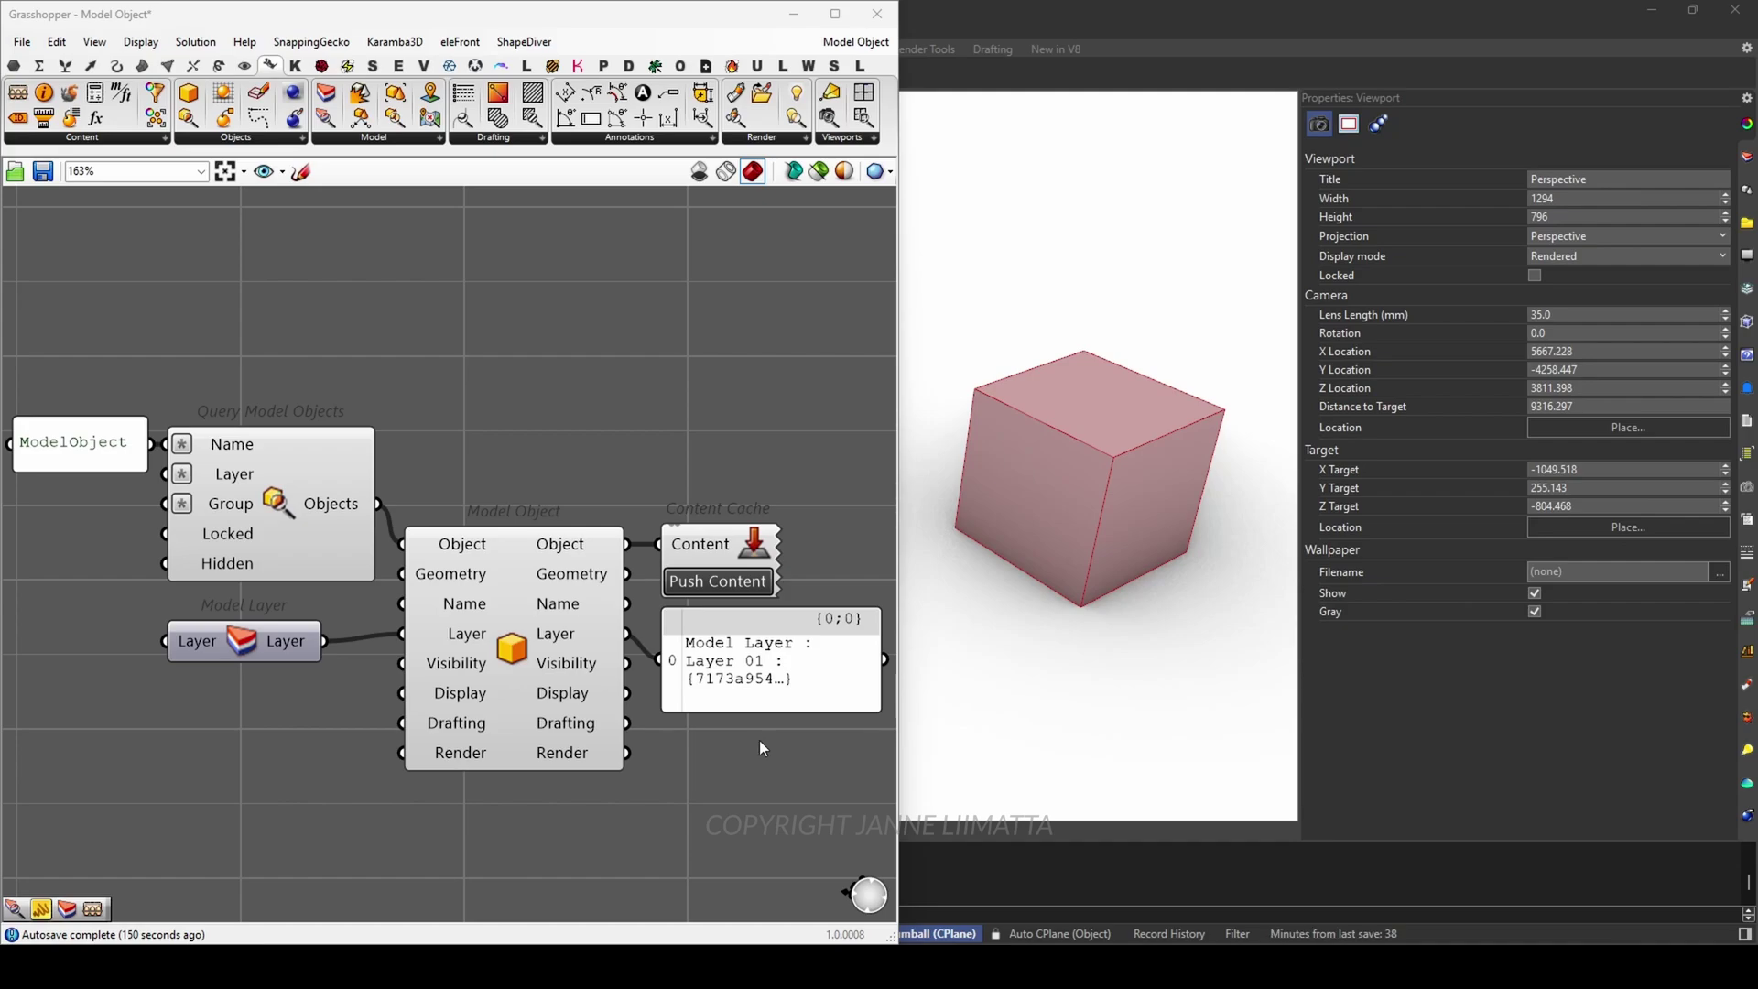
Select the updated box in Rhino and move it a short distance along the gumball's red axis.
left_click(997, 480)
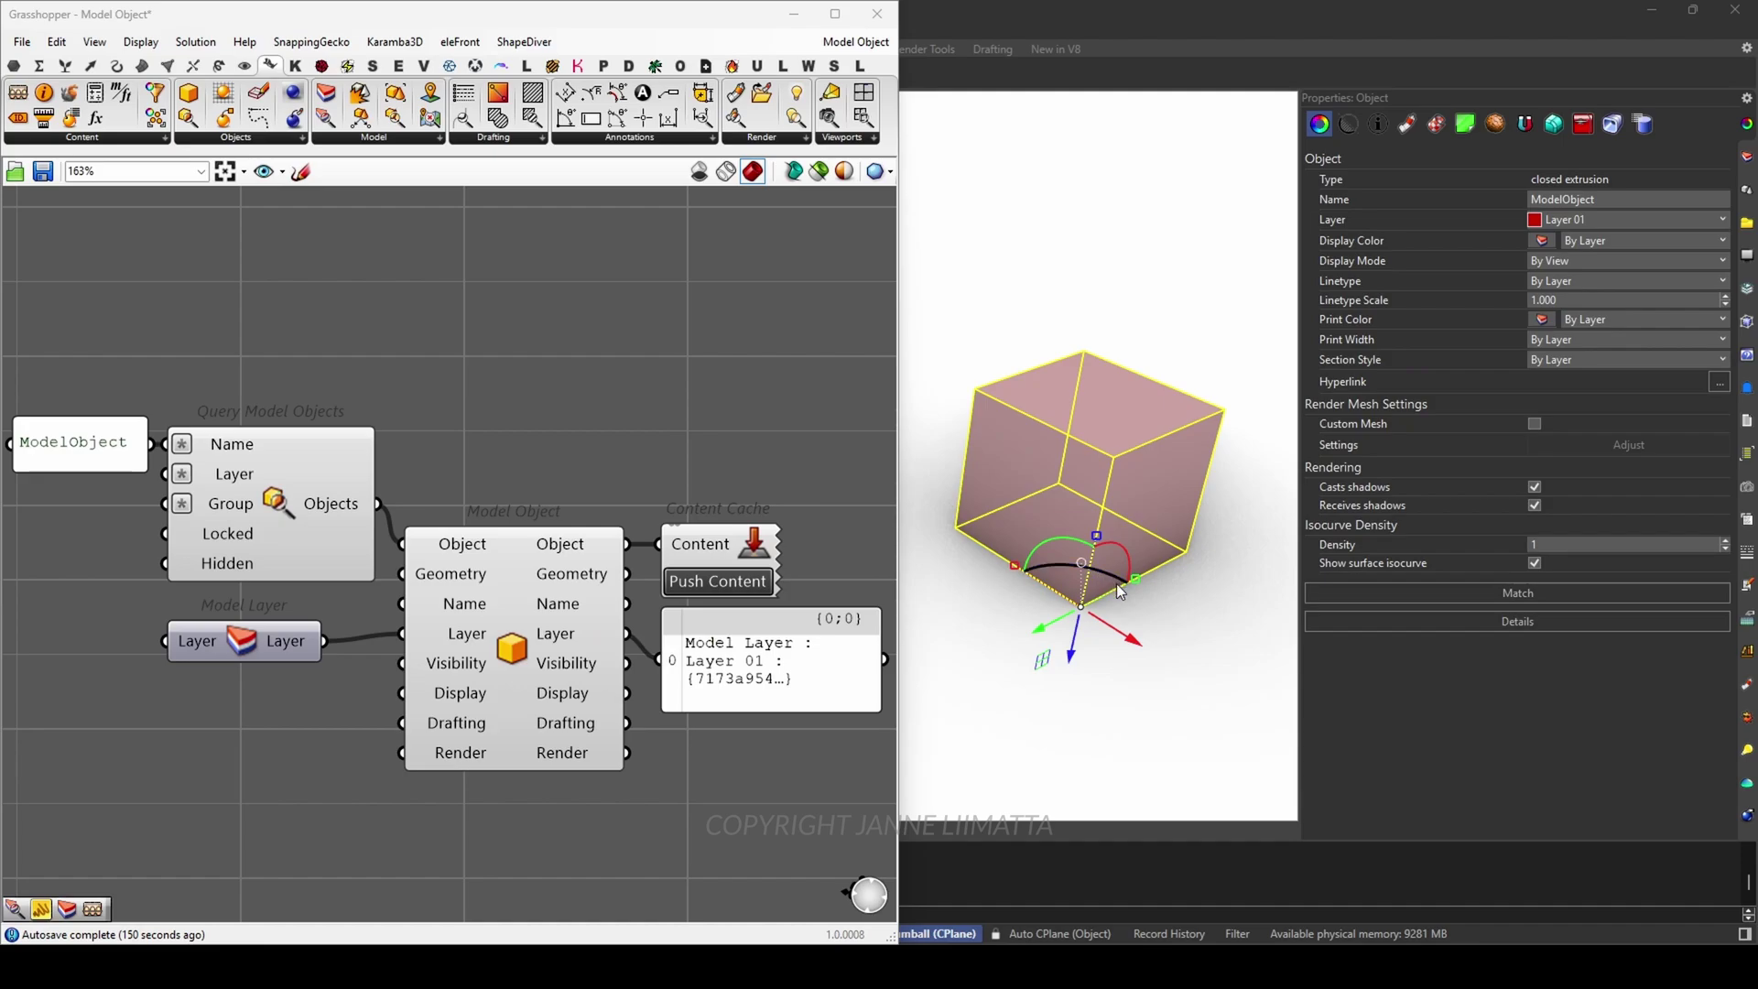
left_click_drag(1128, 638, 1227, 696)
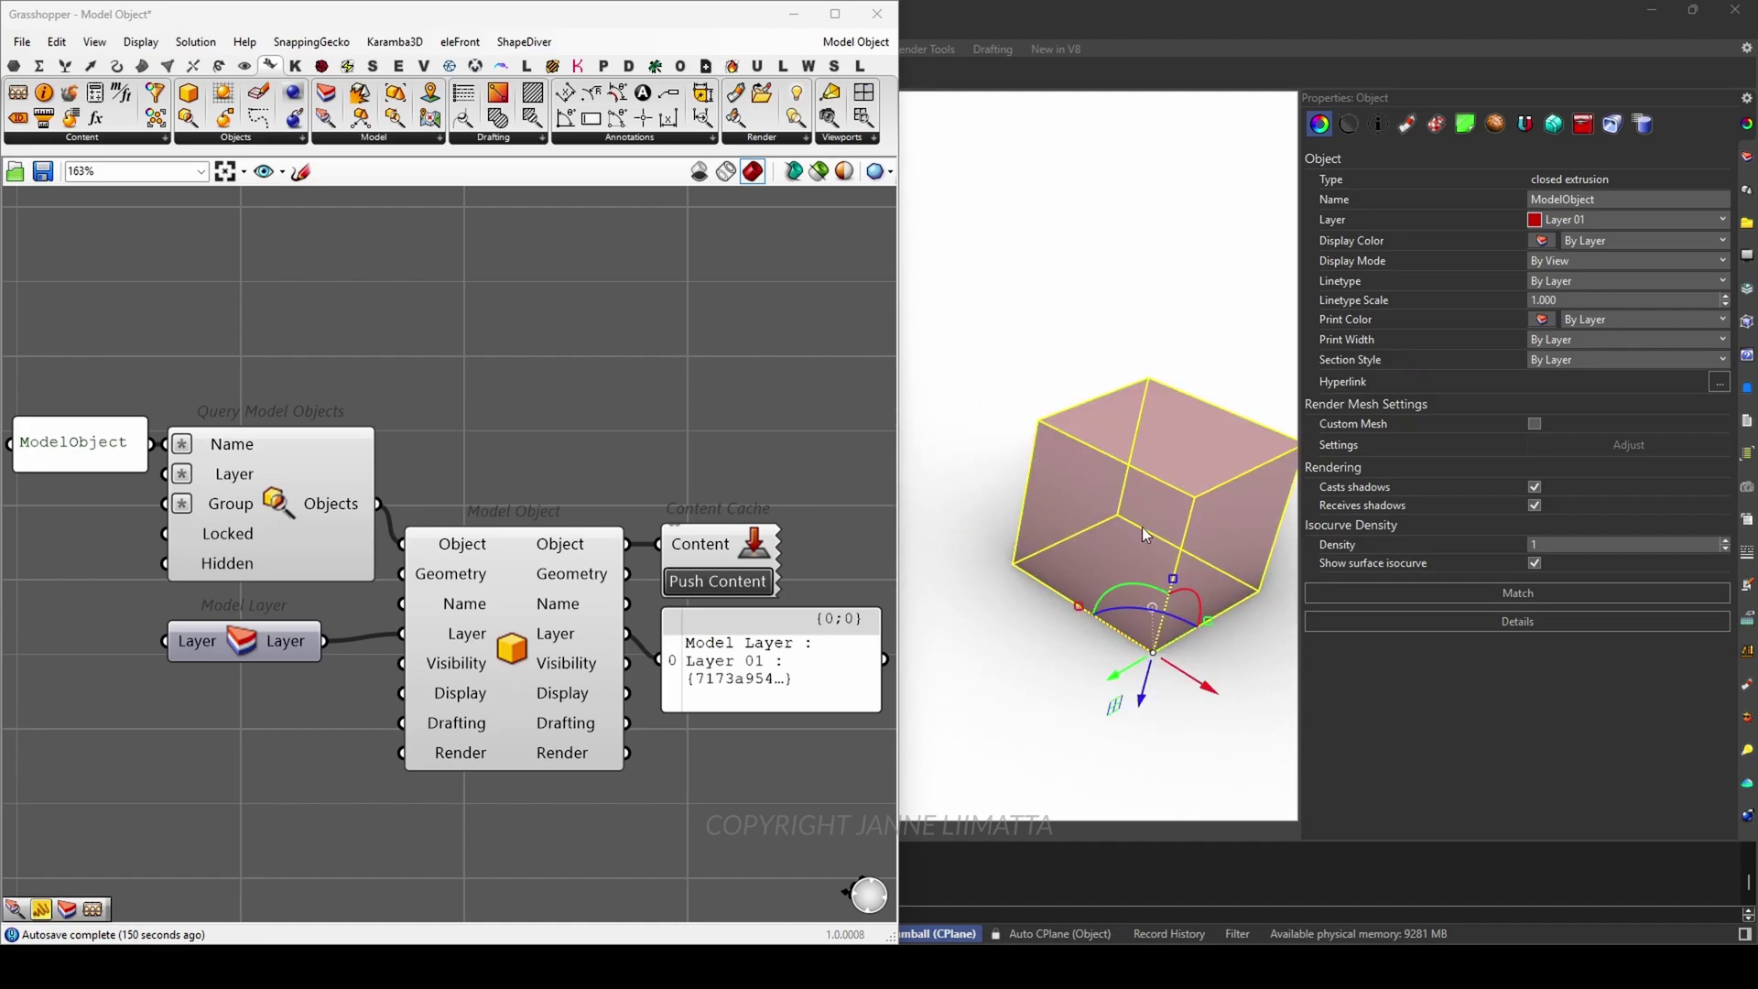